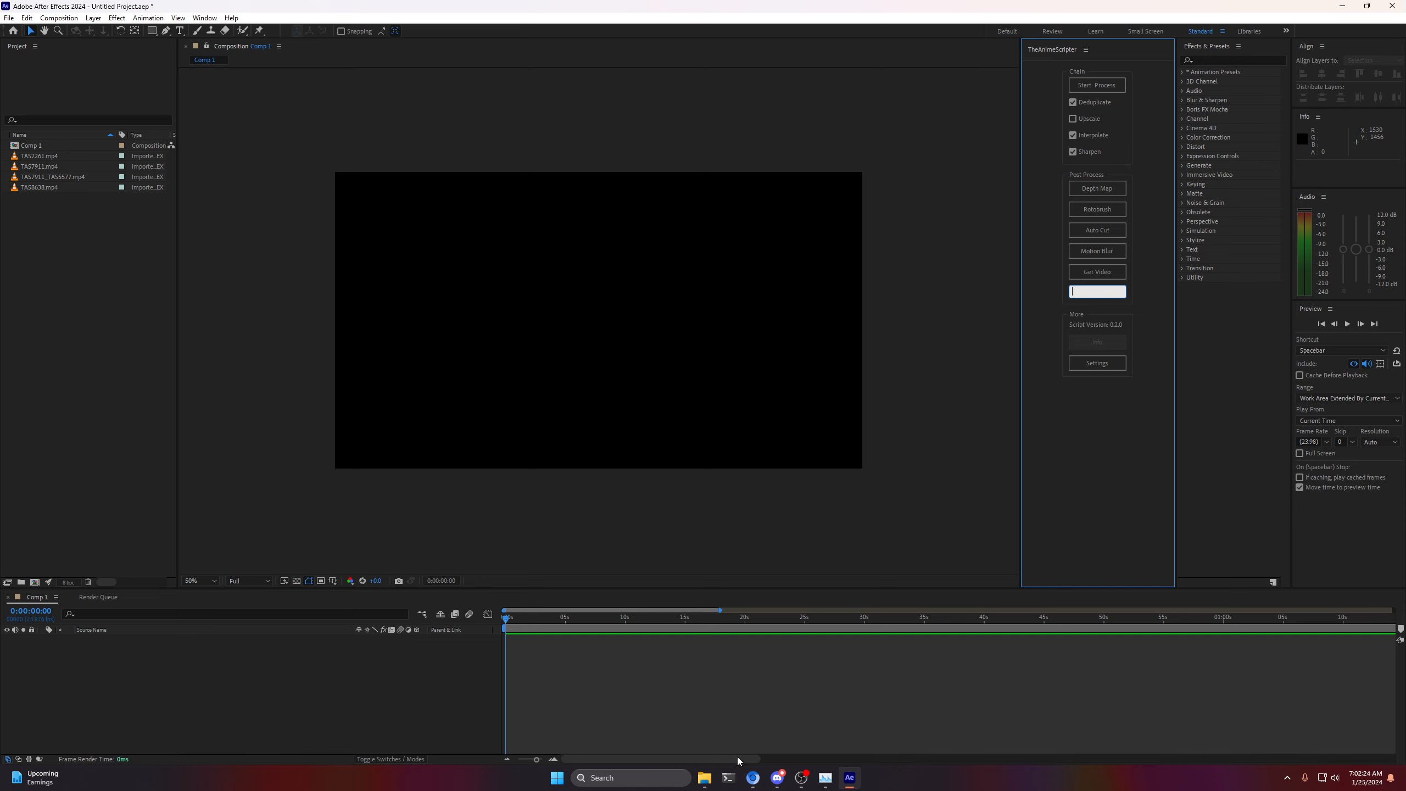
# Switch to the browser and copy the share link of the "4K Free Fire Particles Motion Graphics" YouTube video.
pyautogui.click(751, 777)
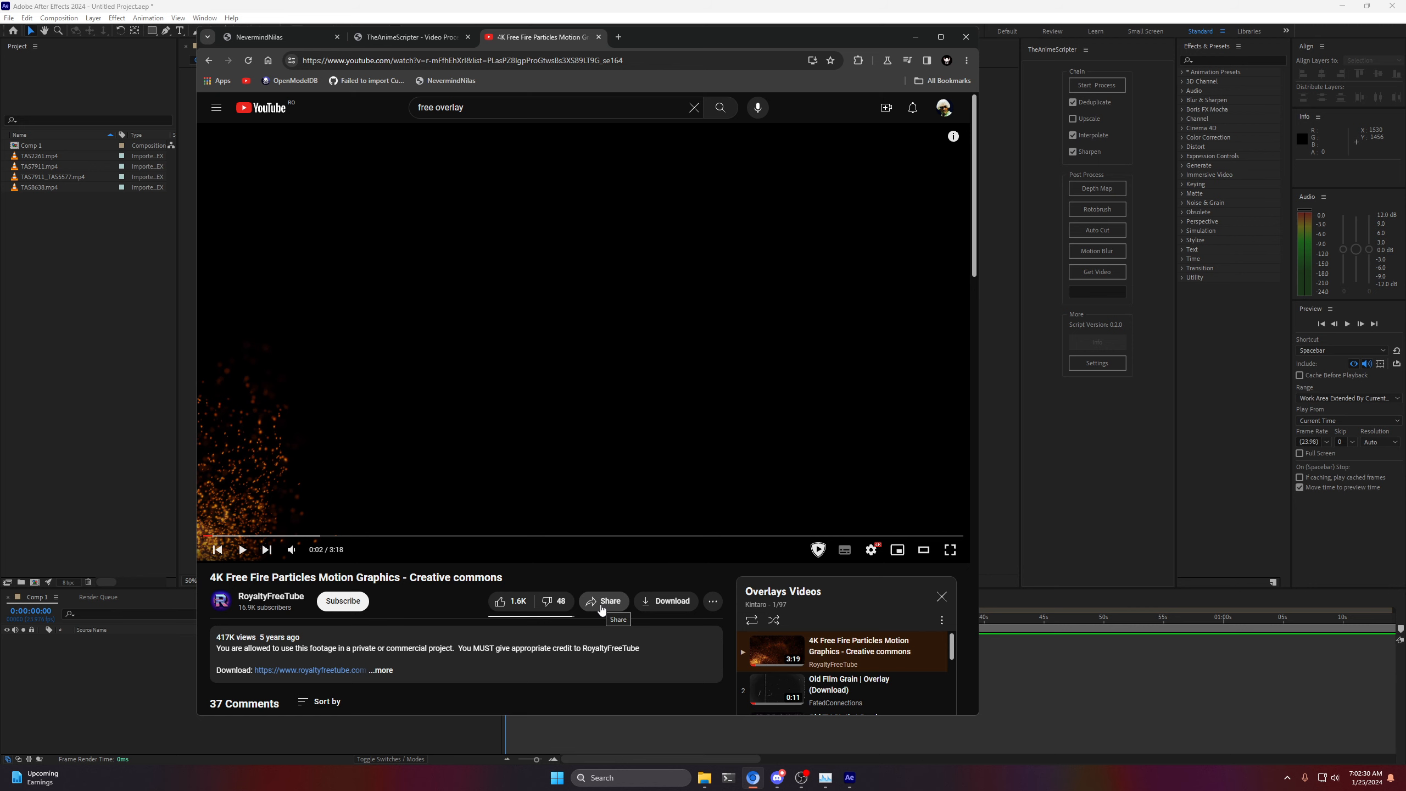
pyautogui.scroll(-4, 602, 609)
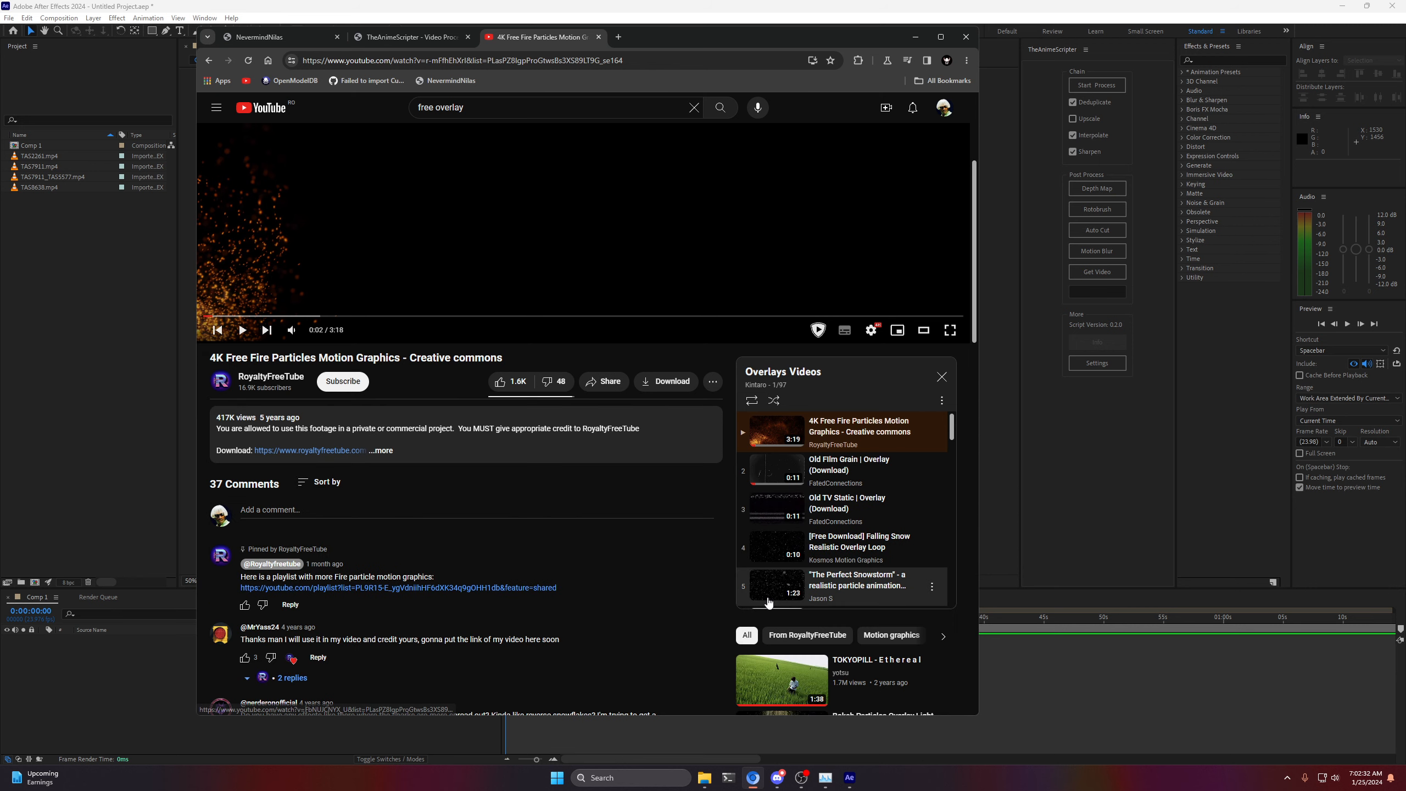
pyautogui.scroll(4, 685, 447)
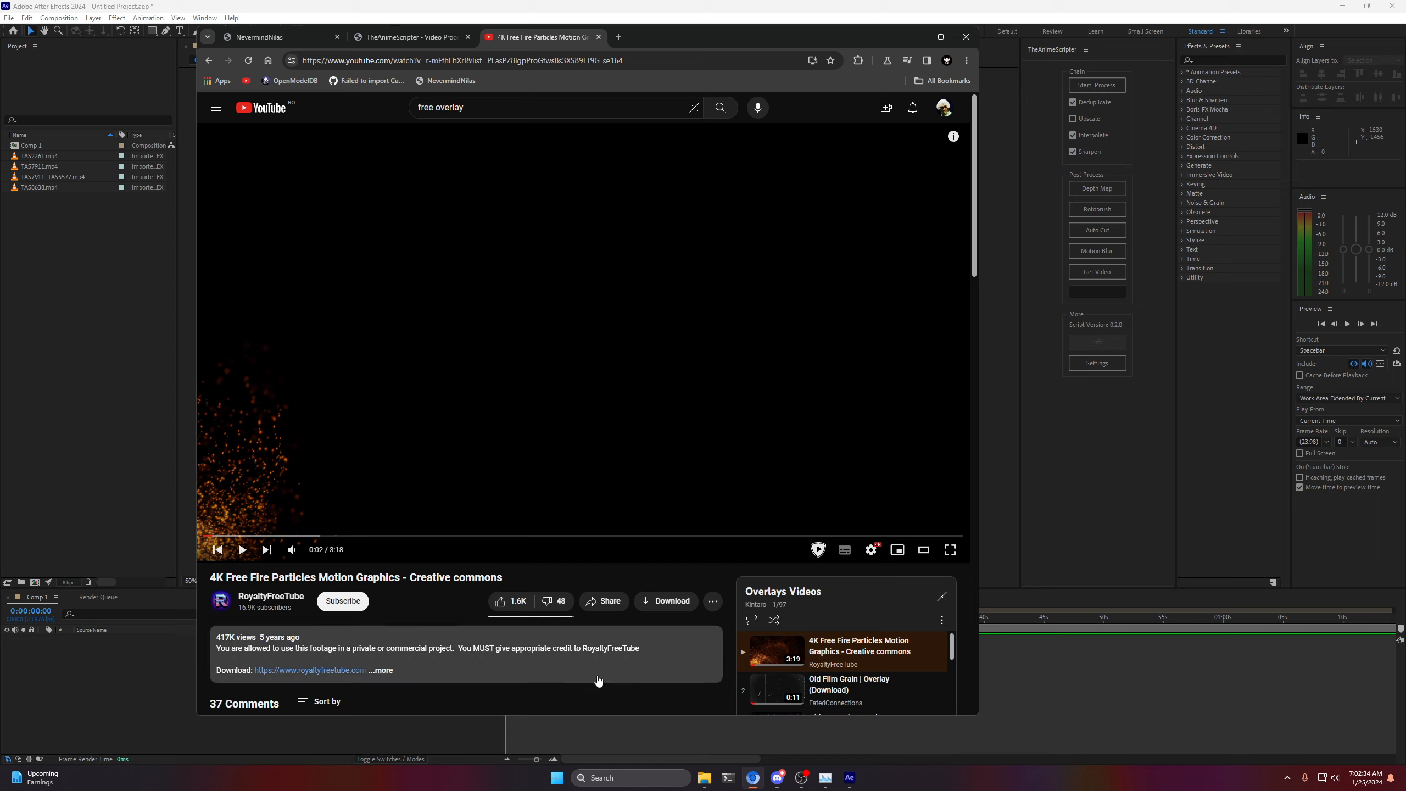
pyautogui.click(603, 601)
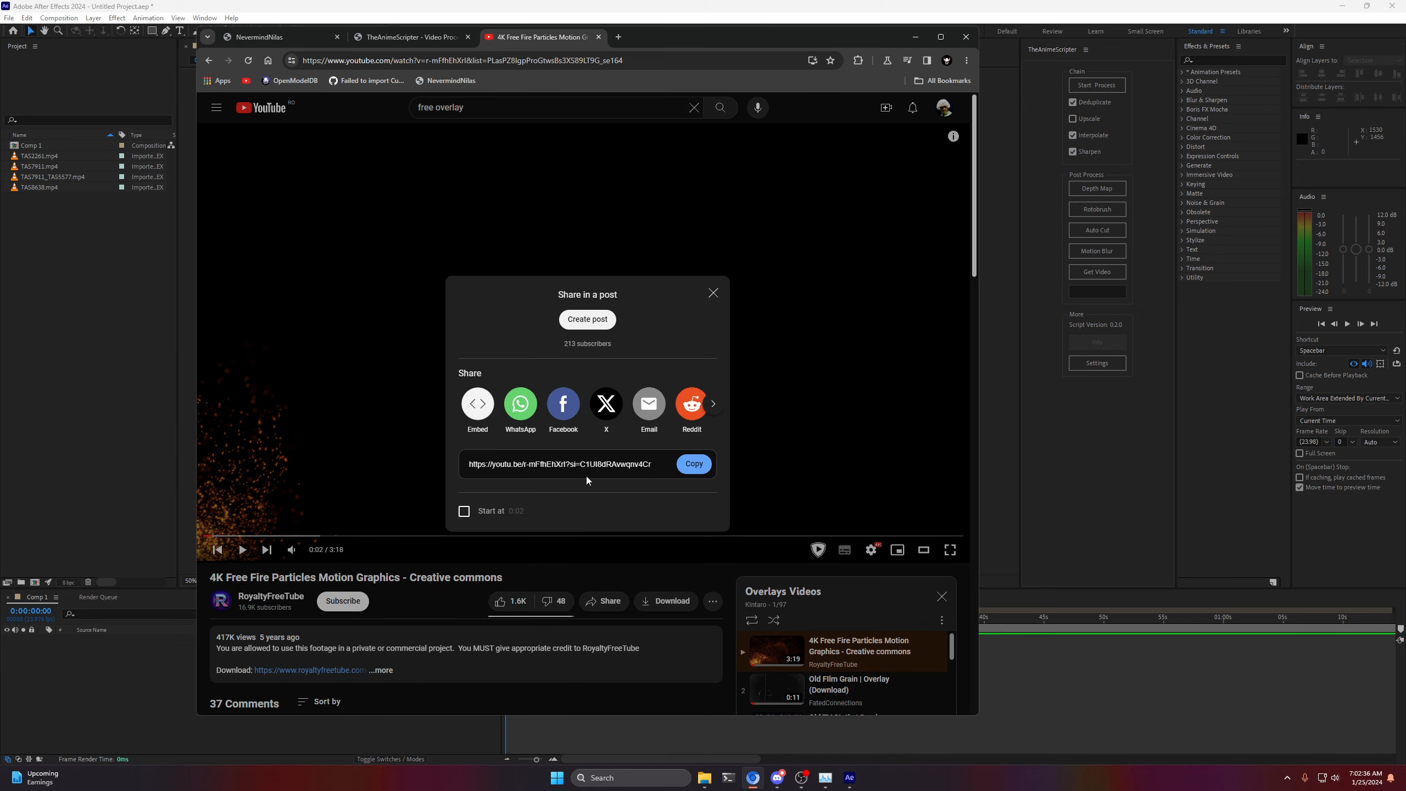
pyautogui.click(693, 464)
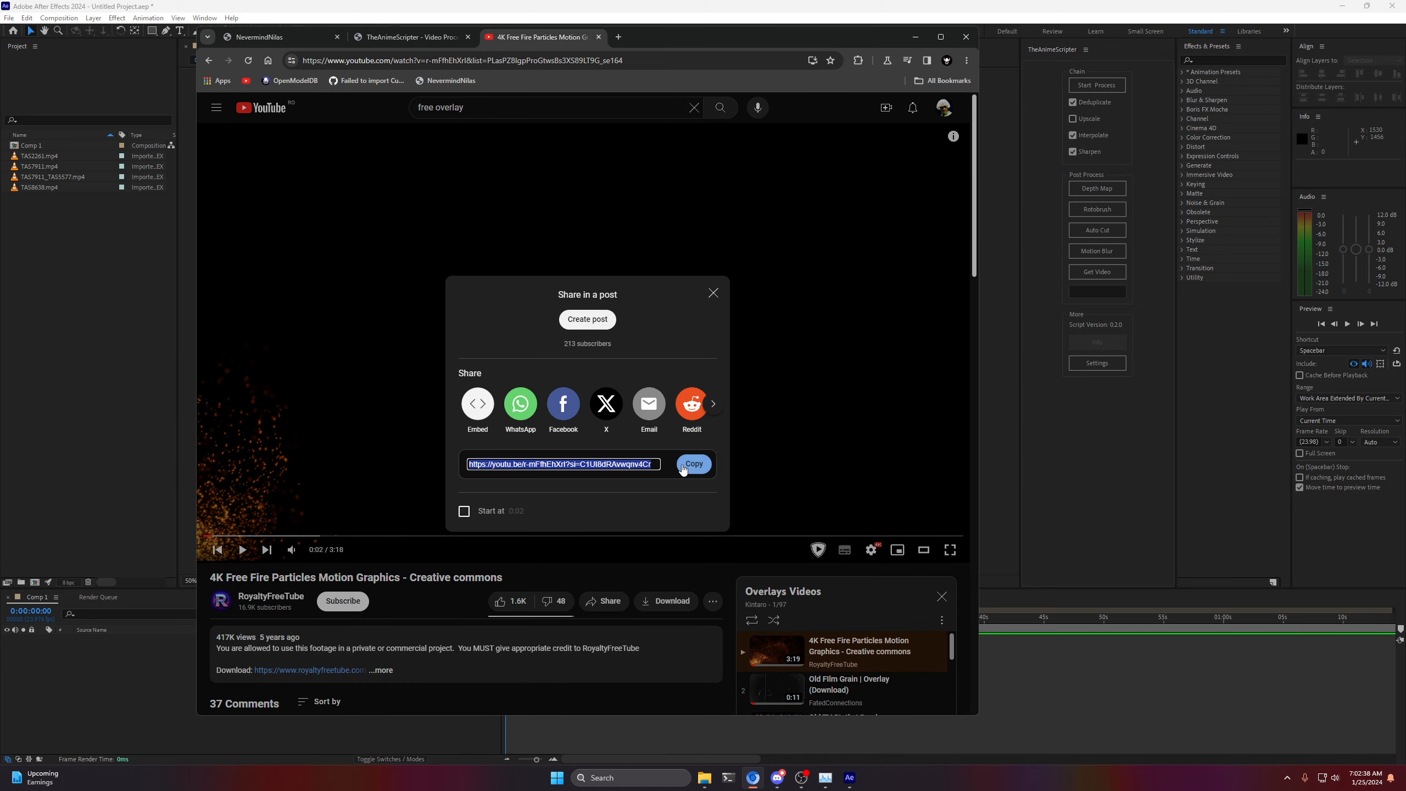
pyautogui.scroll(-6, 549, 620)
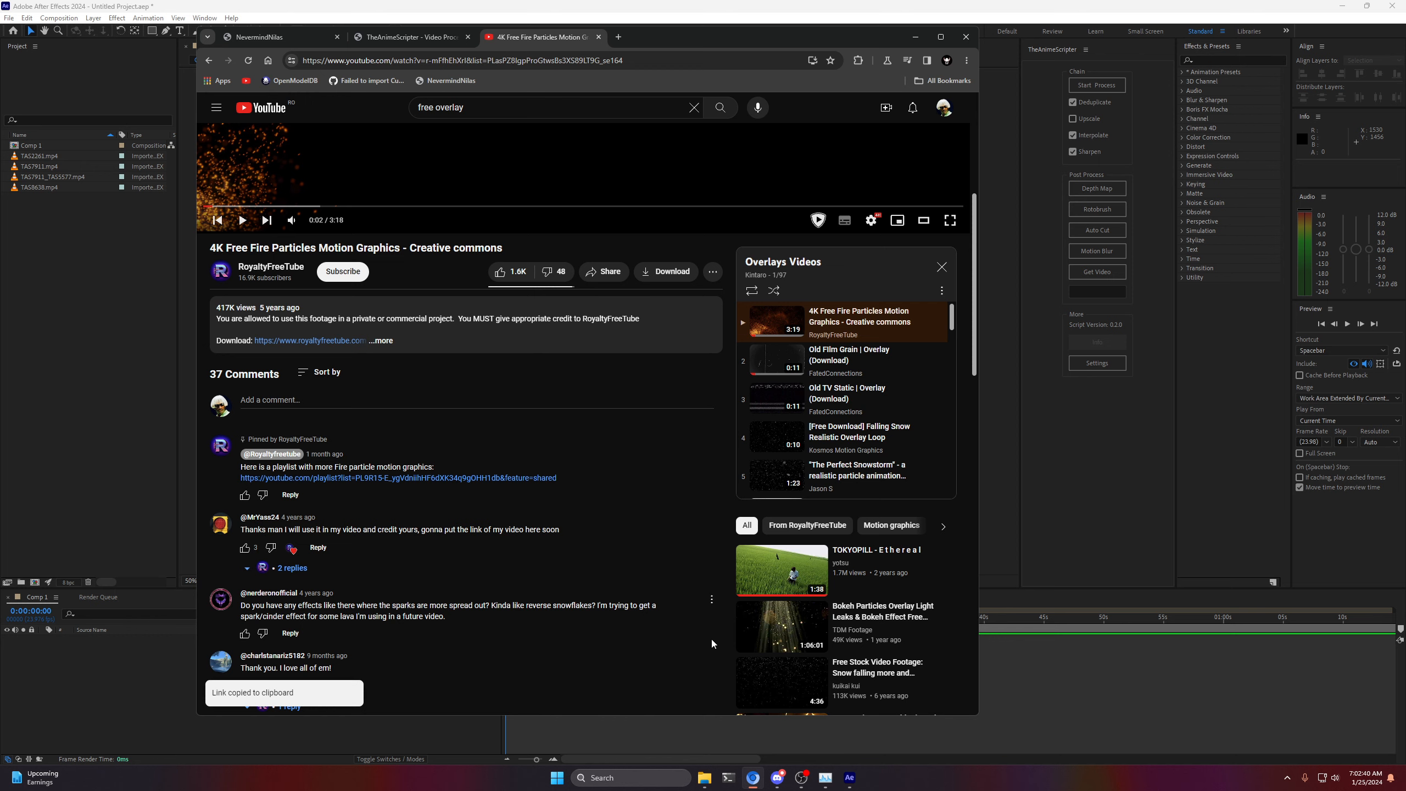
pyautogui.click(781, 626)
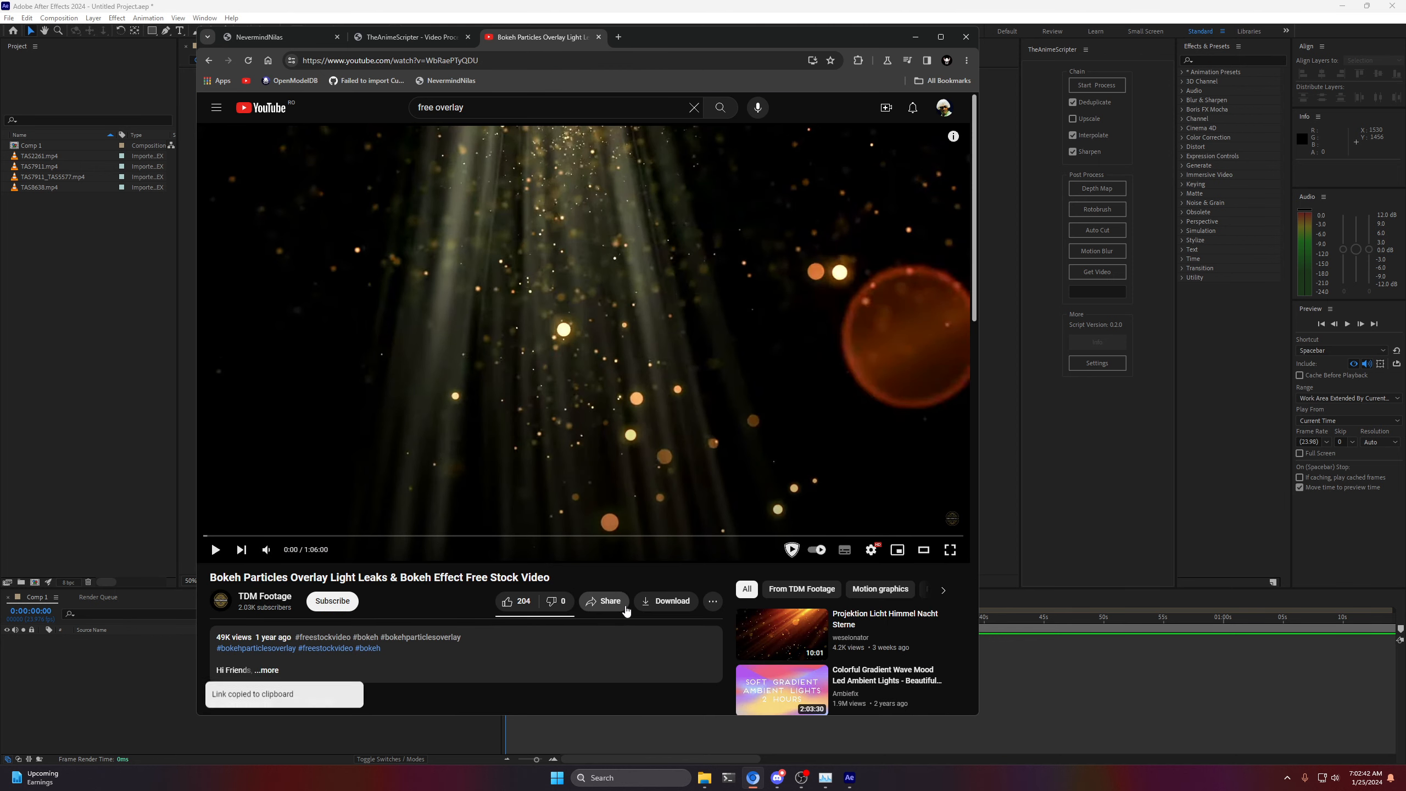
pyautogui.hotkey('alt', 'Left')
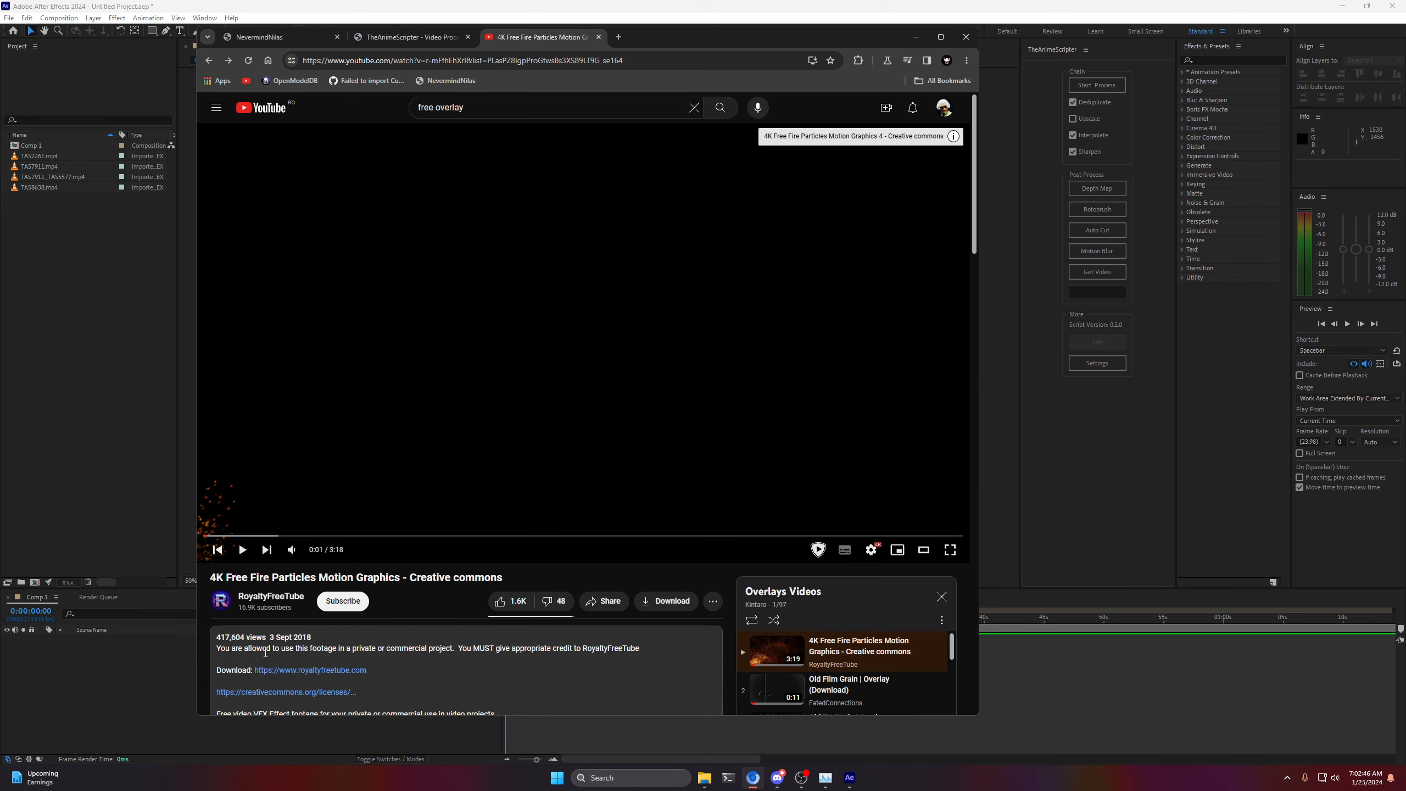
# Switch back to After Effects and download the fire particles video into the composition from its copied link with TheAnimeScripter's Get Video.
pyautogui.click(153, 662)
pyautogui.click(1101, 292)
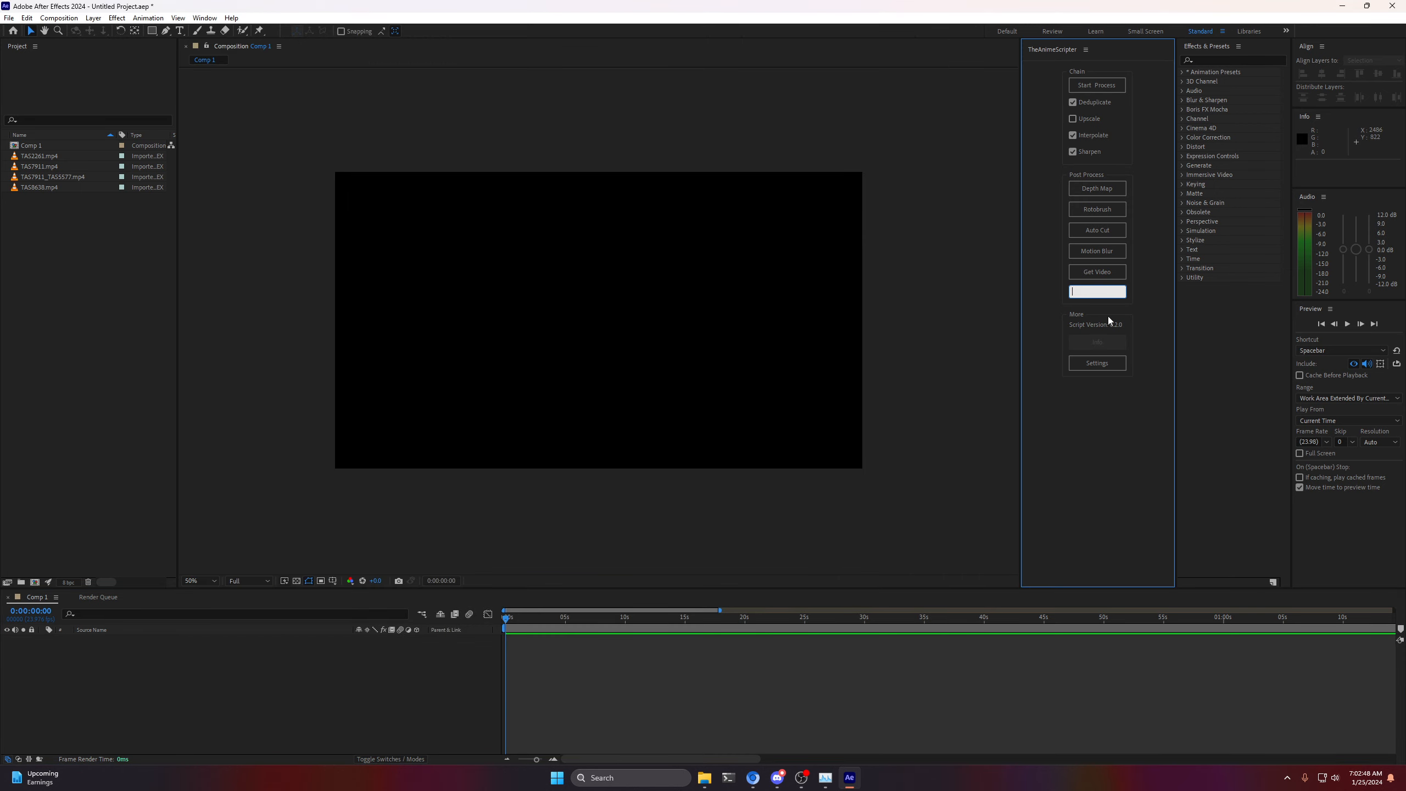
pyautogui.hotkey('ctrl', 'v')
pyautogui.click(1099, 276)
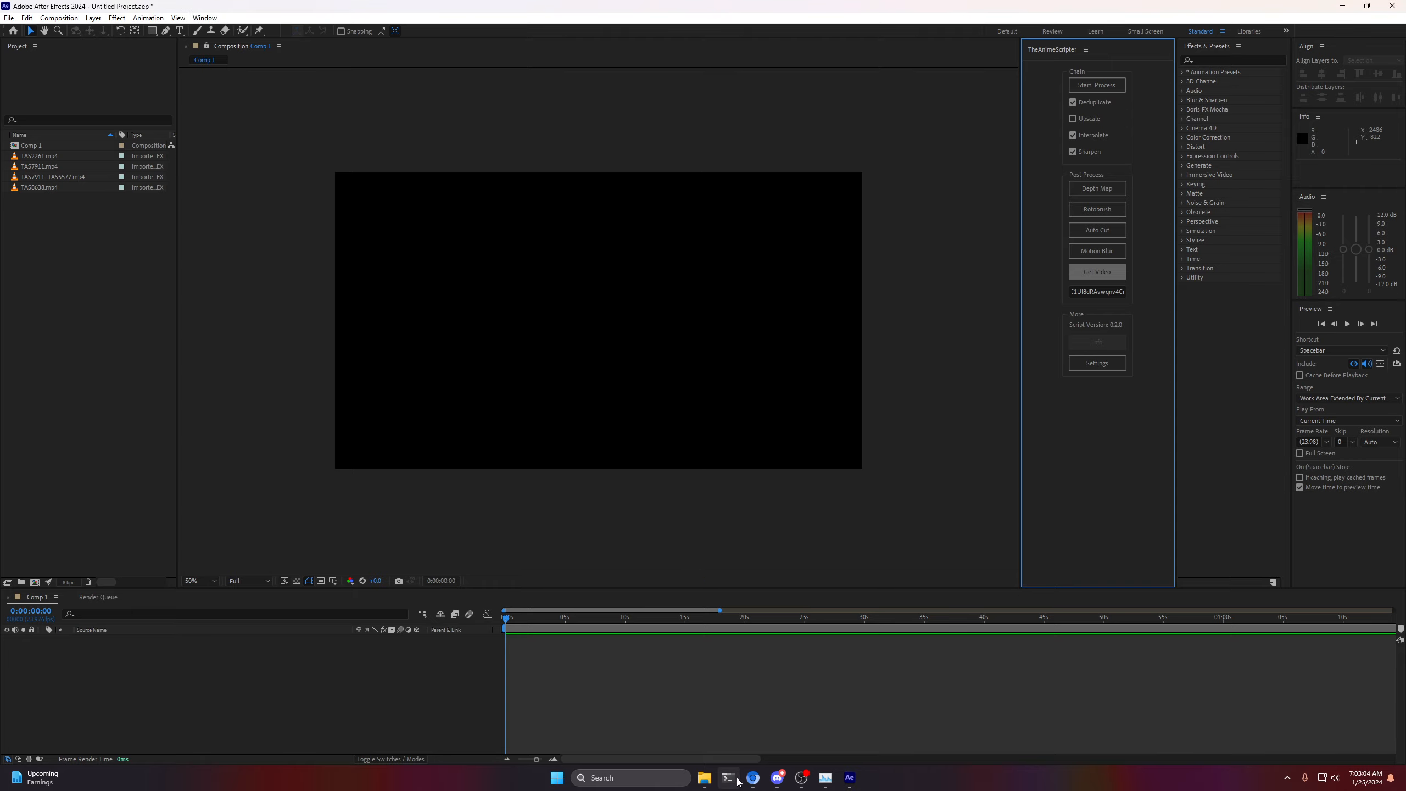
pyautogui.moveTo(857, 789)
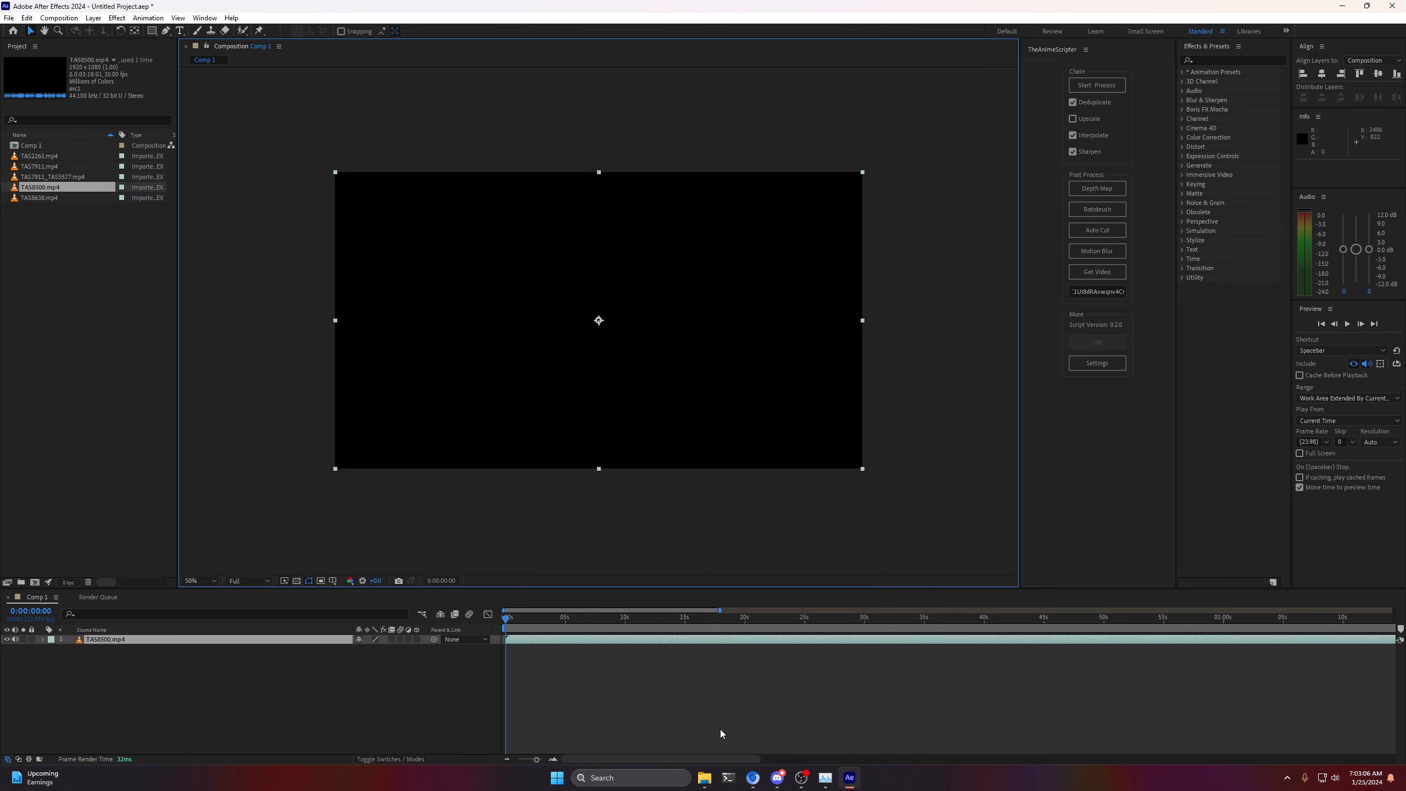
# Check the downloaded fire particles clip in the timeline, showing its full duration.
pyautogui.click(622, 701)
pyautogui.moveTo(507, 618); pyautogui.dragTo(494, 695)
pyautogui.click(506, 759)
pyautogui.click(507, 758)
pyautogui.click(506, 759)
# Switch to the browser and search YouTube for "anime clip".
pyautogui.click(753, 778)
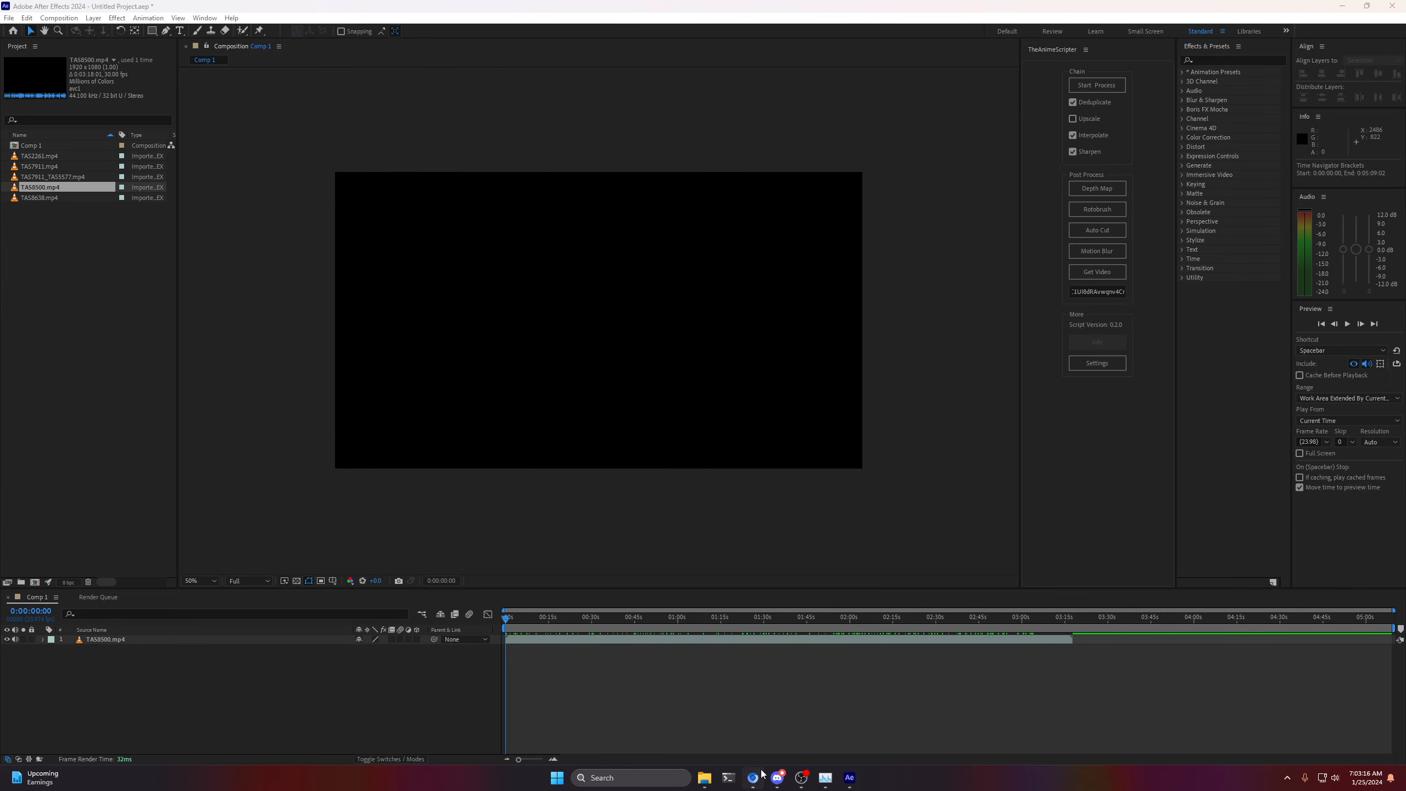
pyautogui.scroll(-7, 573, 619)
pyautogui.scroll(-3, 573, 619)
pyautogui.scroll(5, 576, 624)
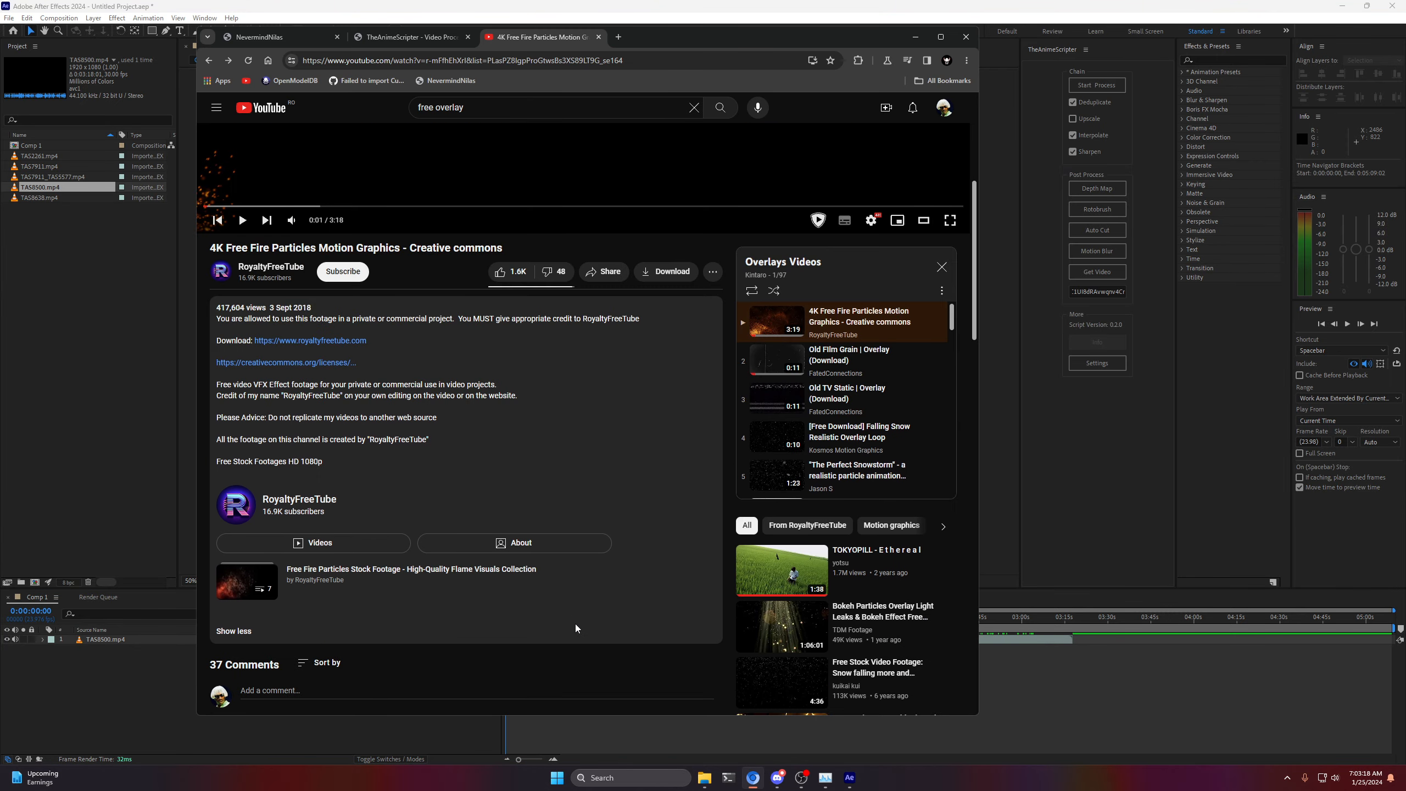
pyautogui.scroll(5, 577, 621)
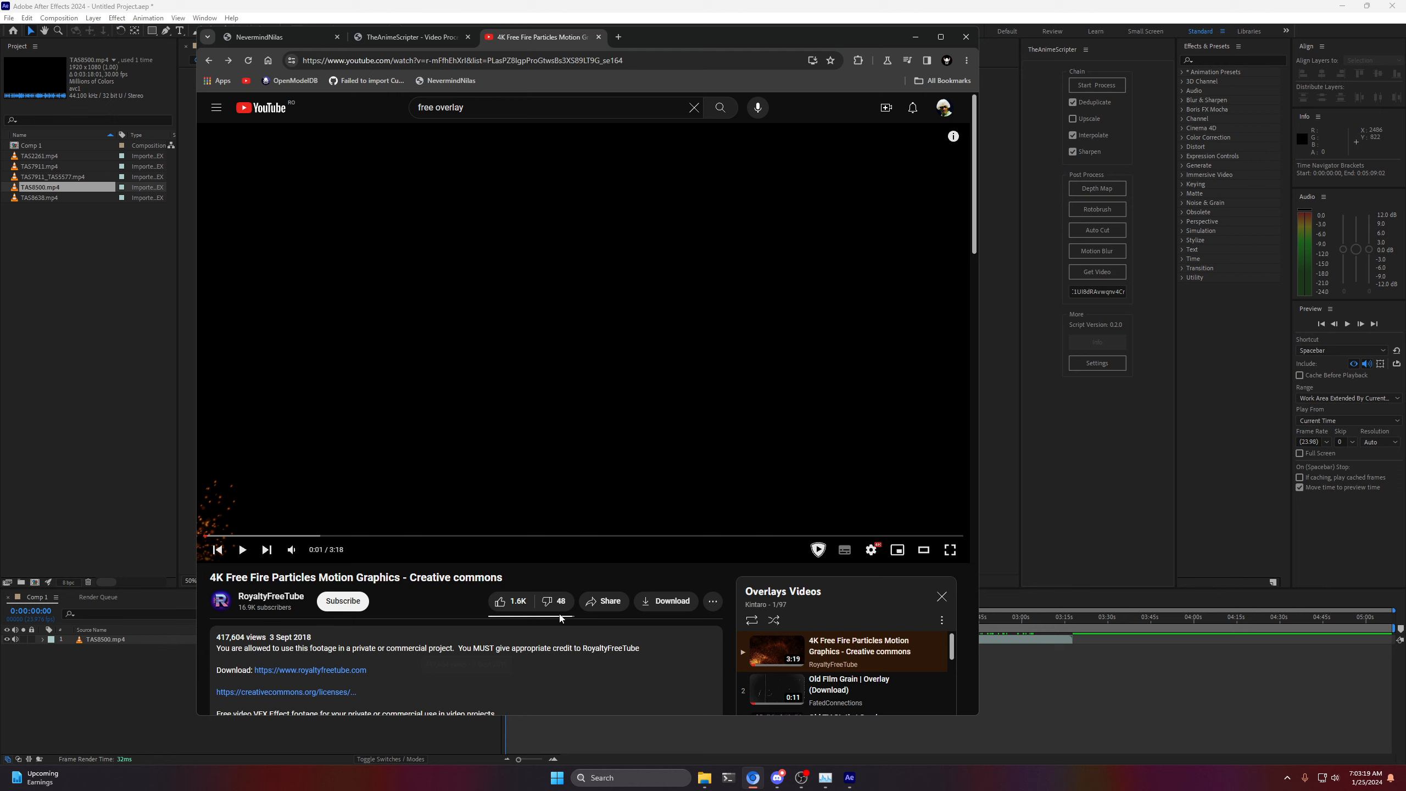
pyautogui.click(480, 103)
pyautogui.hotkey('ctrl', 'a')
pyautogui.press('BackSpace')
pyautogui.write('anime clip')
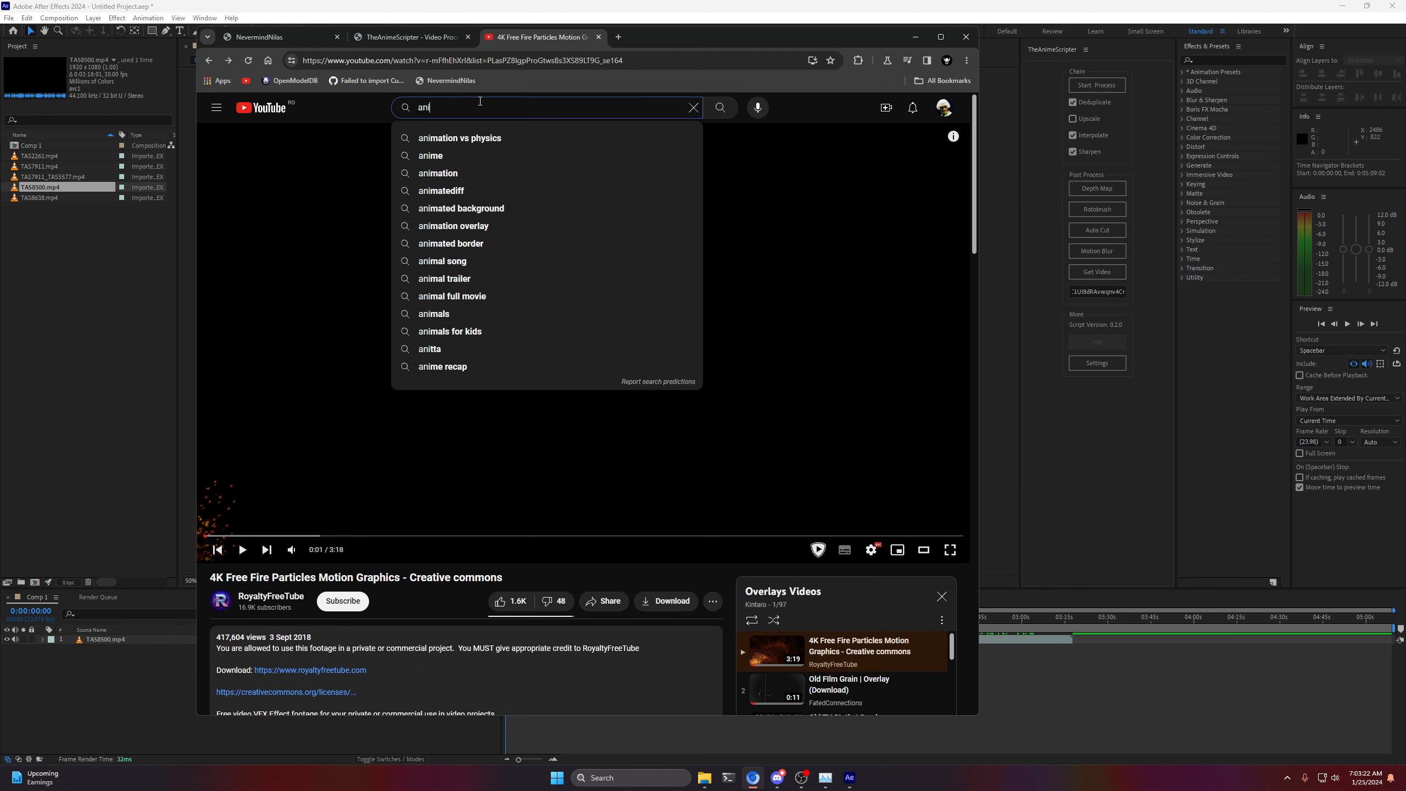
pyautogui.press('Return')
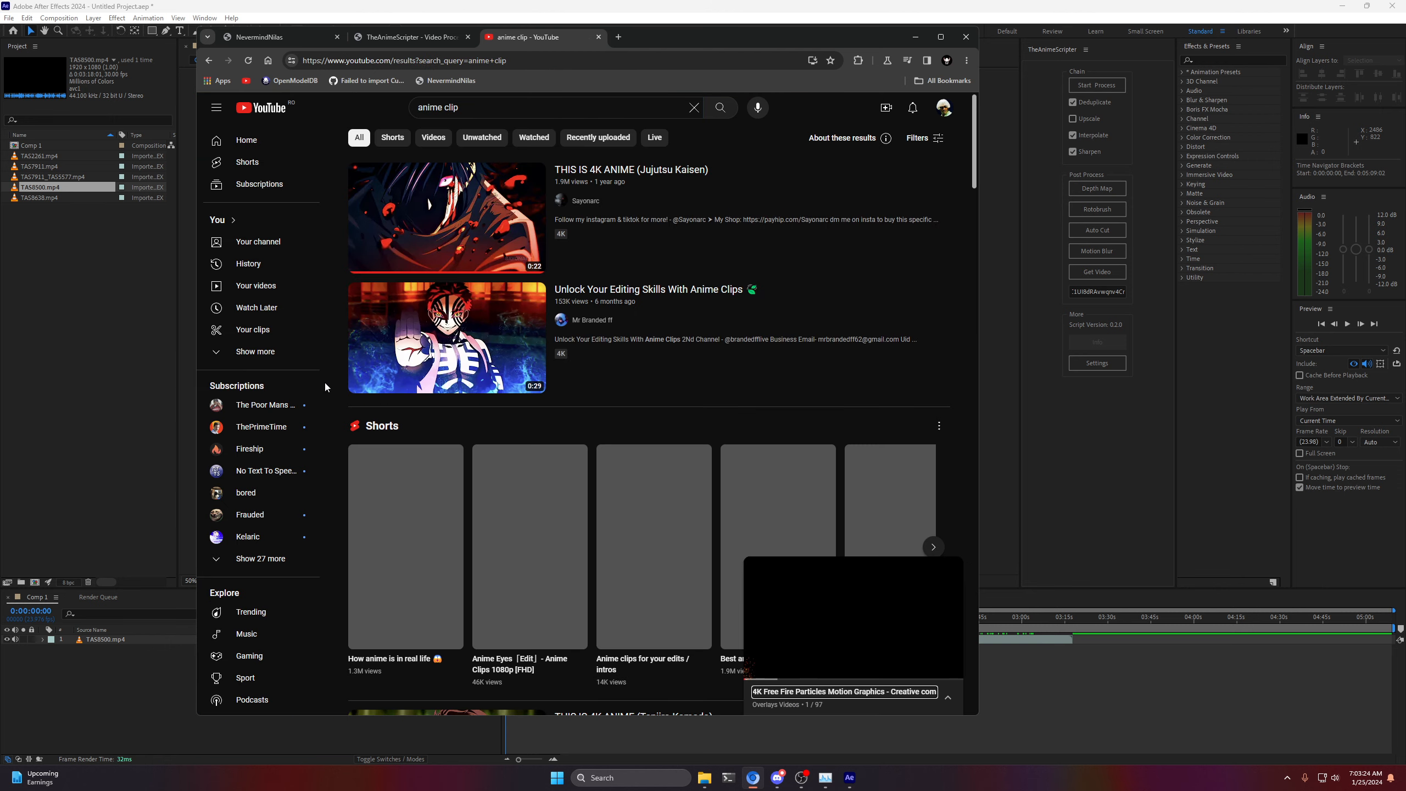
# Open the "anime clips for editing" video from the search results and copy its address.
pyautogui.scroll(-6, 373, 412)
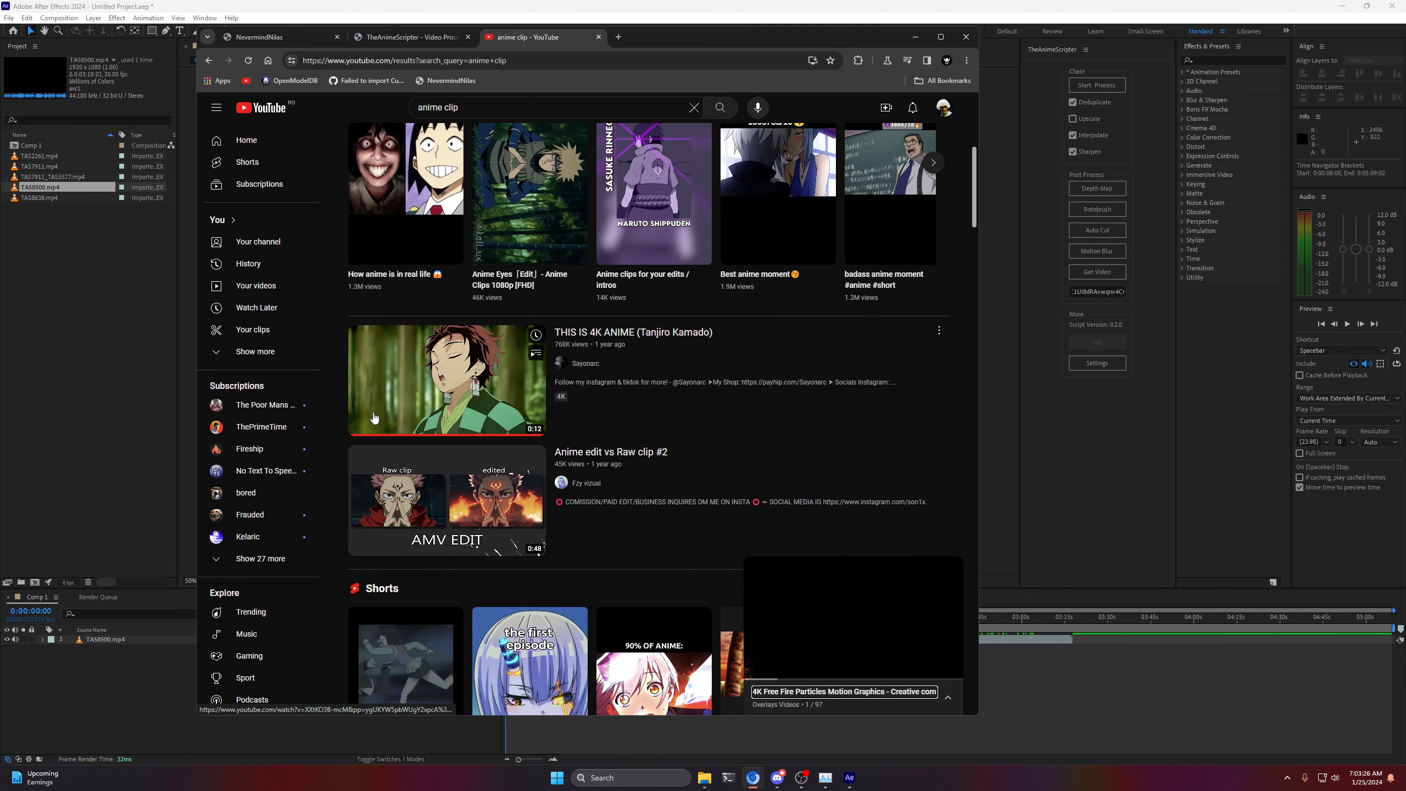
pyautogui.scroll(-8, 374, 418)
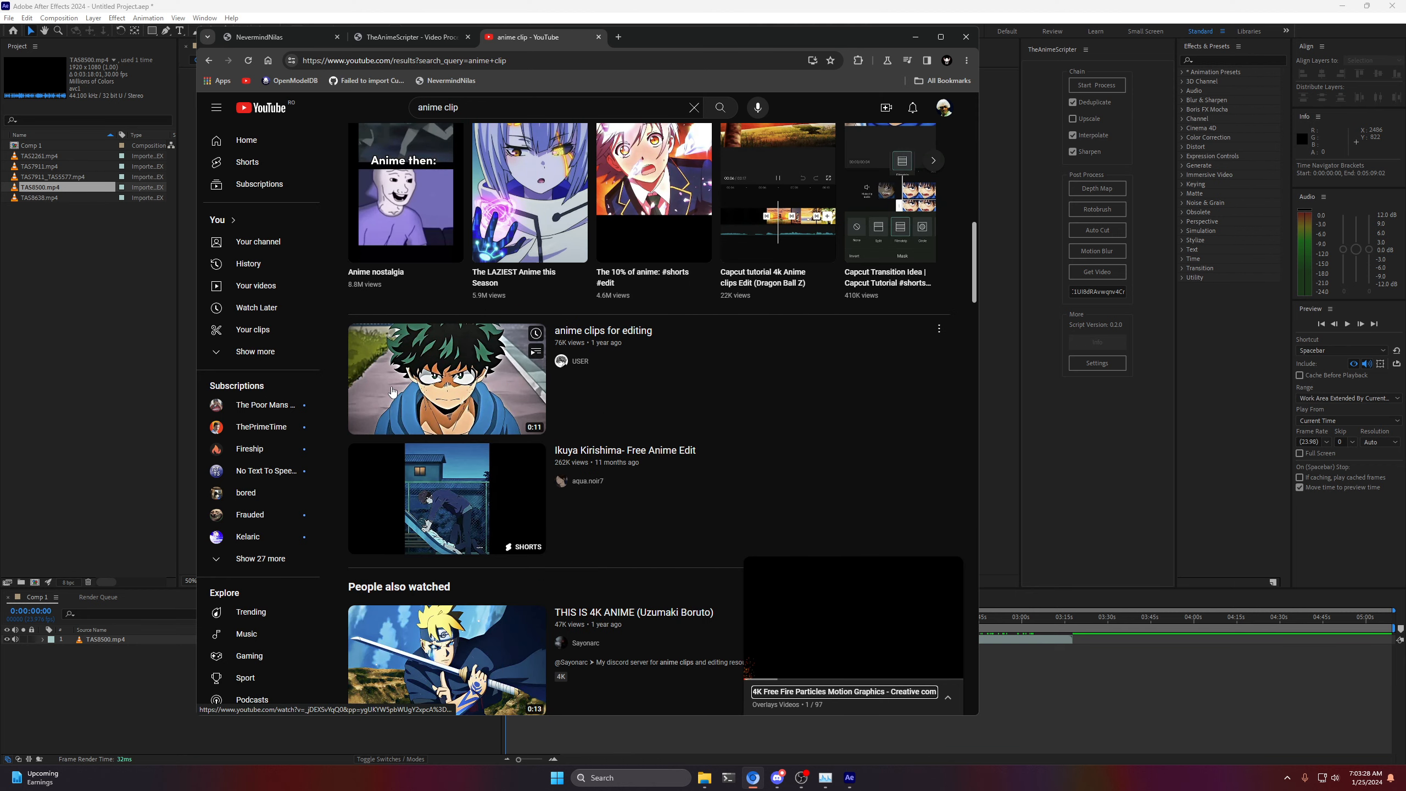
pyautogui.click(389, 381)
pyautogui.click(451, 80)
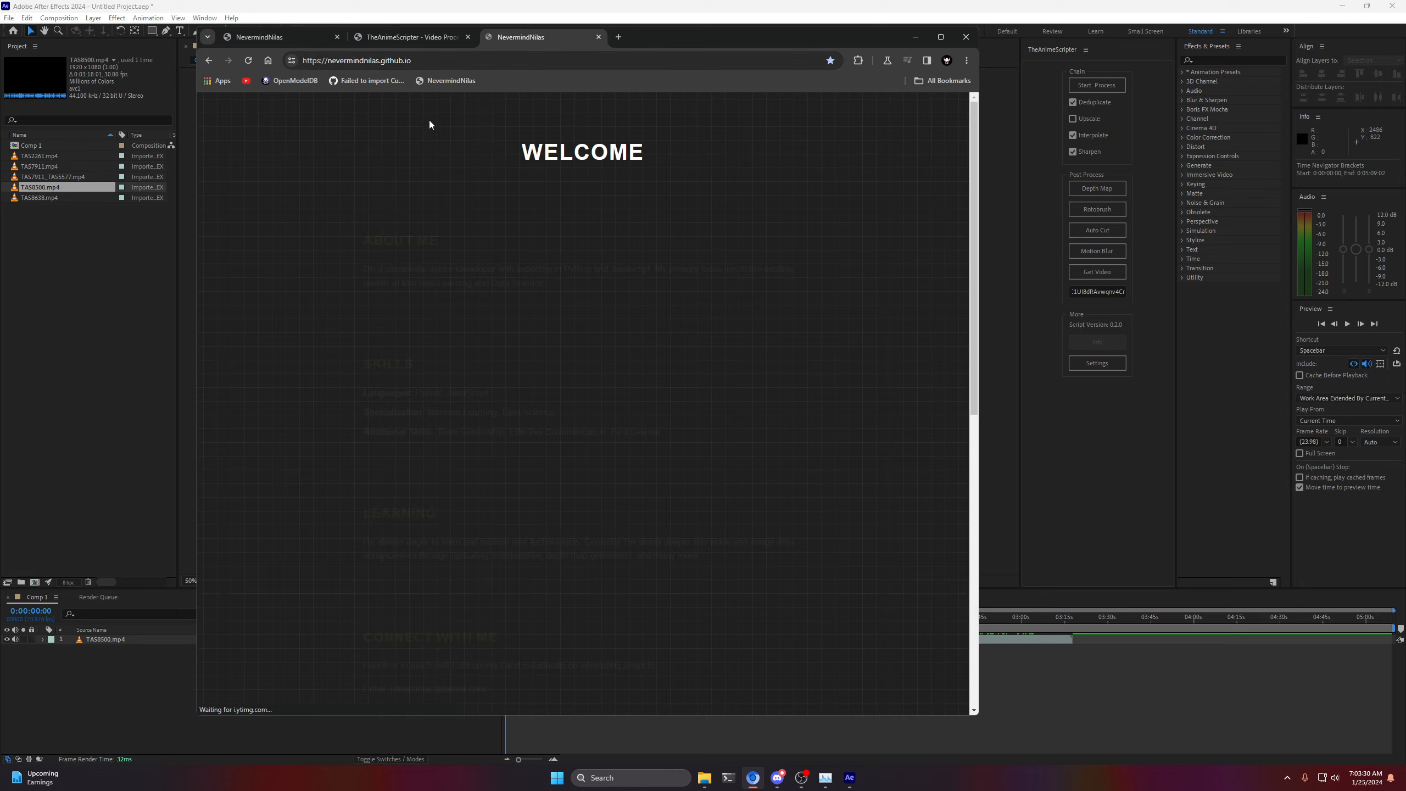
pyautogui.hotkey('alt', 'Left')
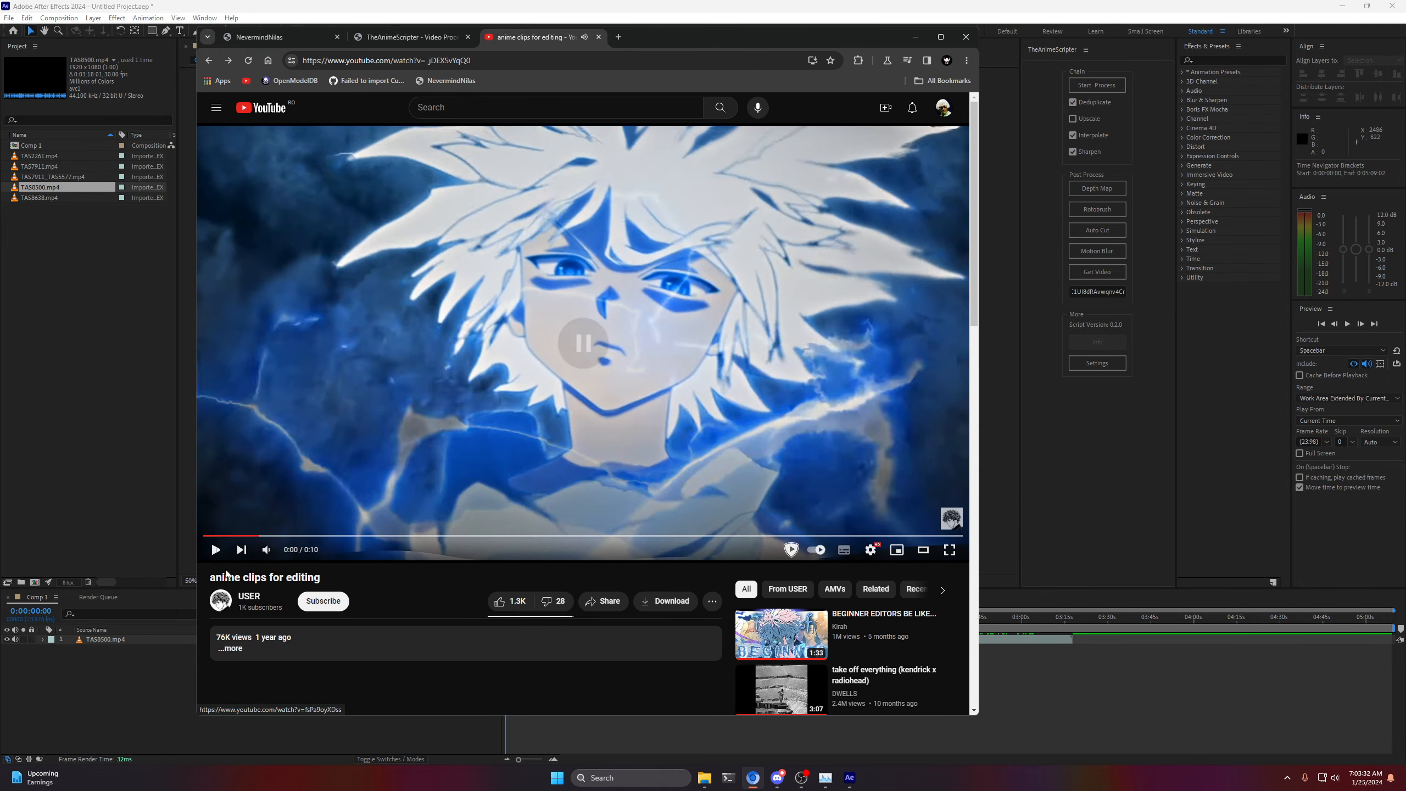
# Switch to After Effects, replace the Get Video link with the anime clips video's address, and download it into the composition.
pyautogui.click(75, 481)
pyautogui.click(585, 640)
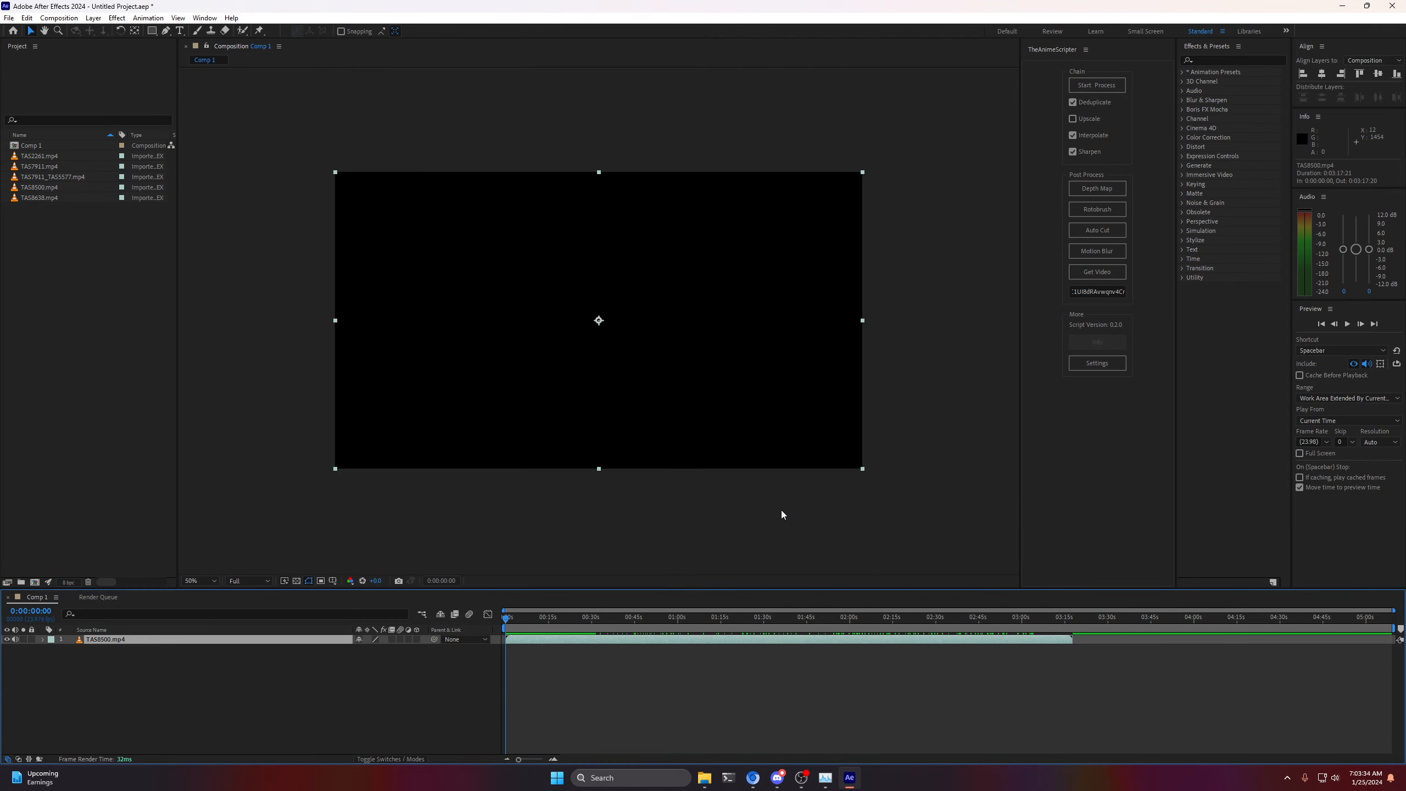
pyautogui.click(1092, 292)
pyautogui.hotkey('ctrl', 'a')
pyautogui.hotkey('ctrl', 'v')
pyautogui.click(1101, 276)
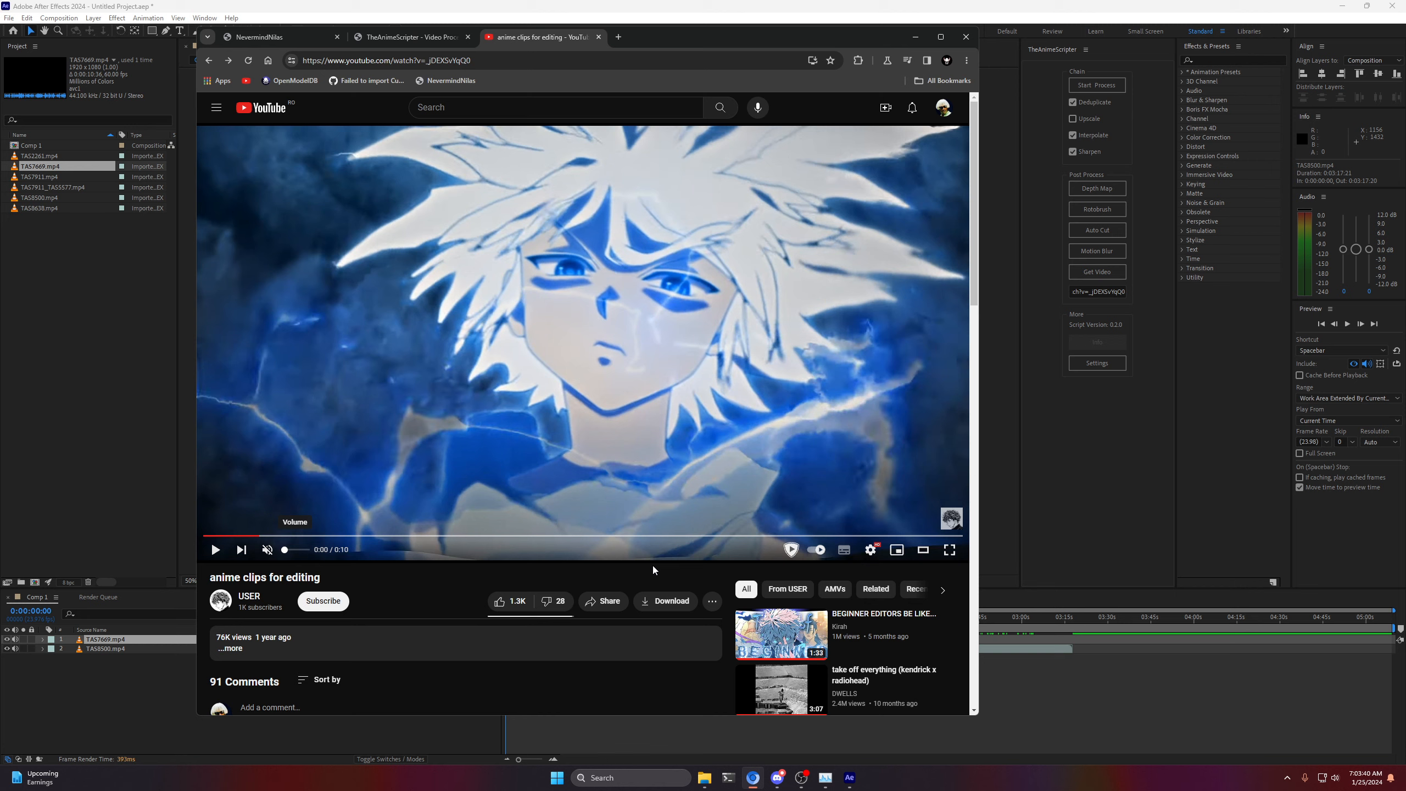
# Scrub through the downloaded anime clip in the composition to check its footage.
pyautogui.click(95, 680)
pyautogui.moveTo(514, 618); pyautogui.dragTo(522, 616)
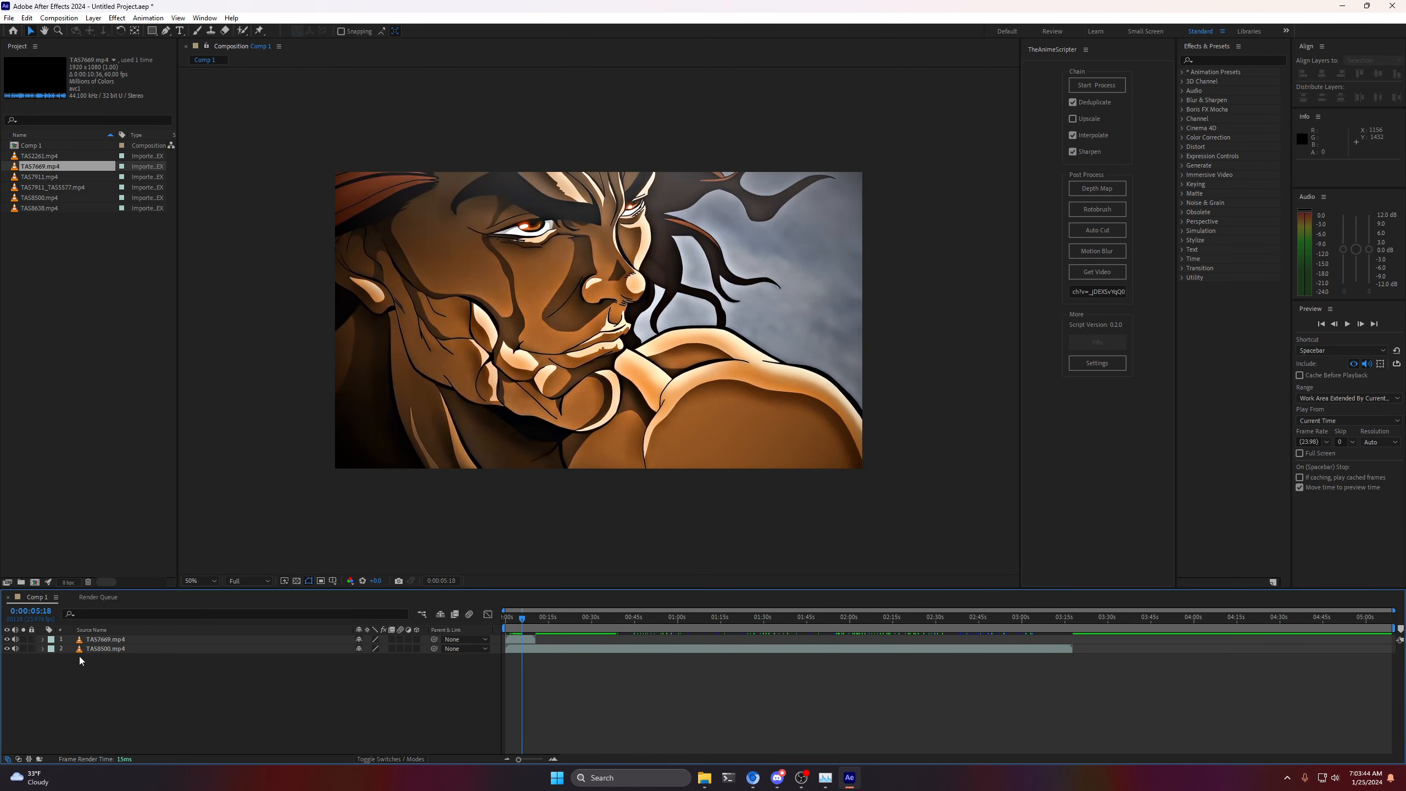
pyautogui.moveTo(525, 617); pyautogui.dragTo(517, 613)
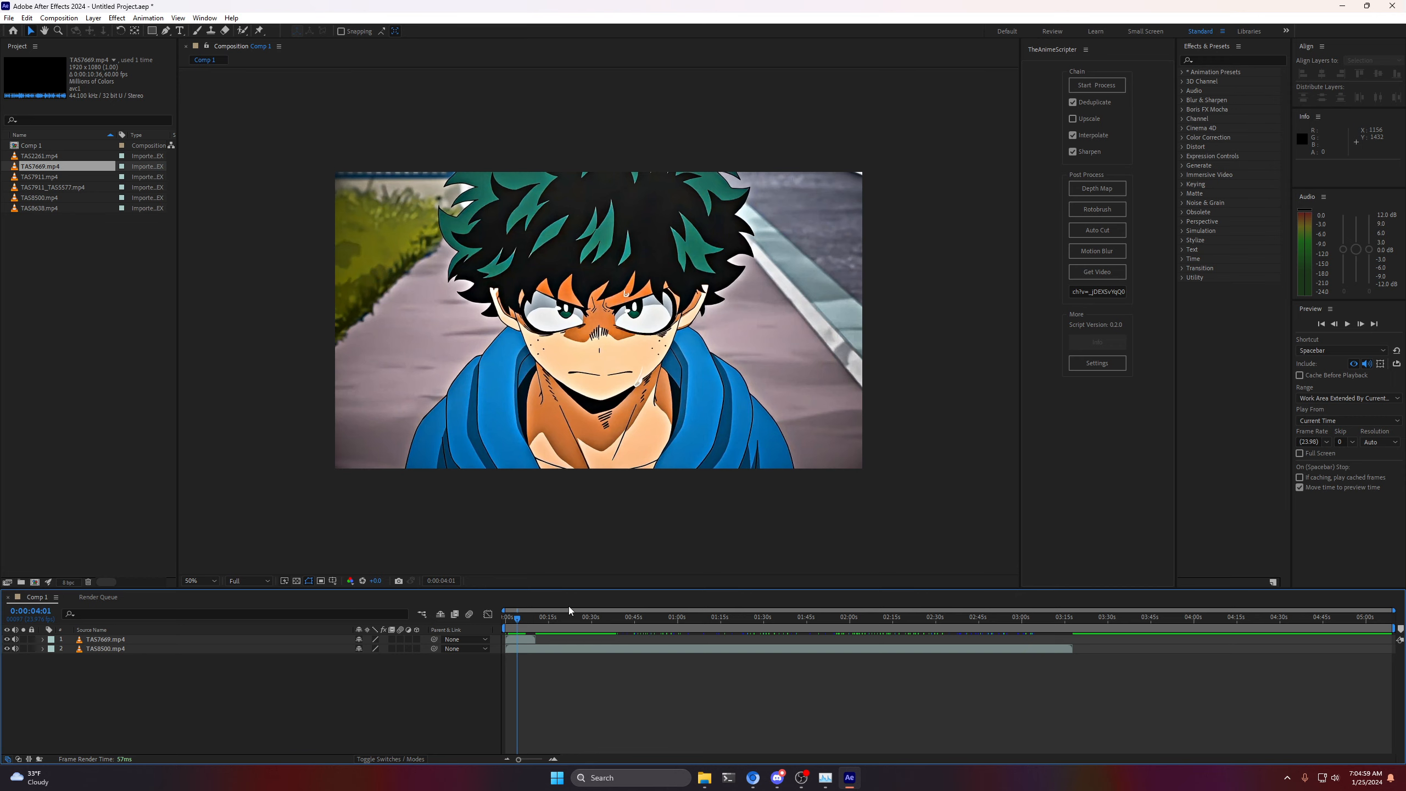
pyautogui.click(505, 620)
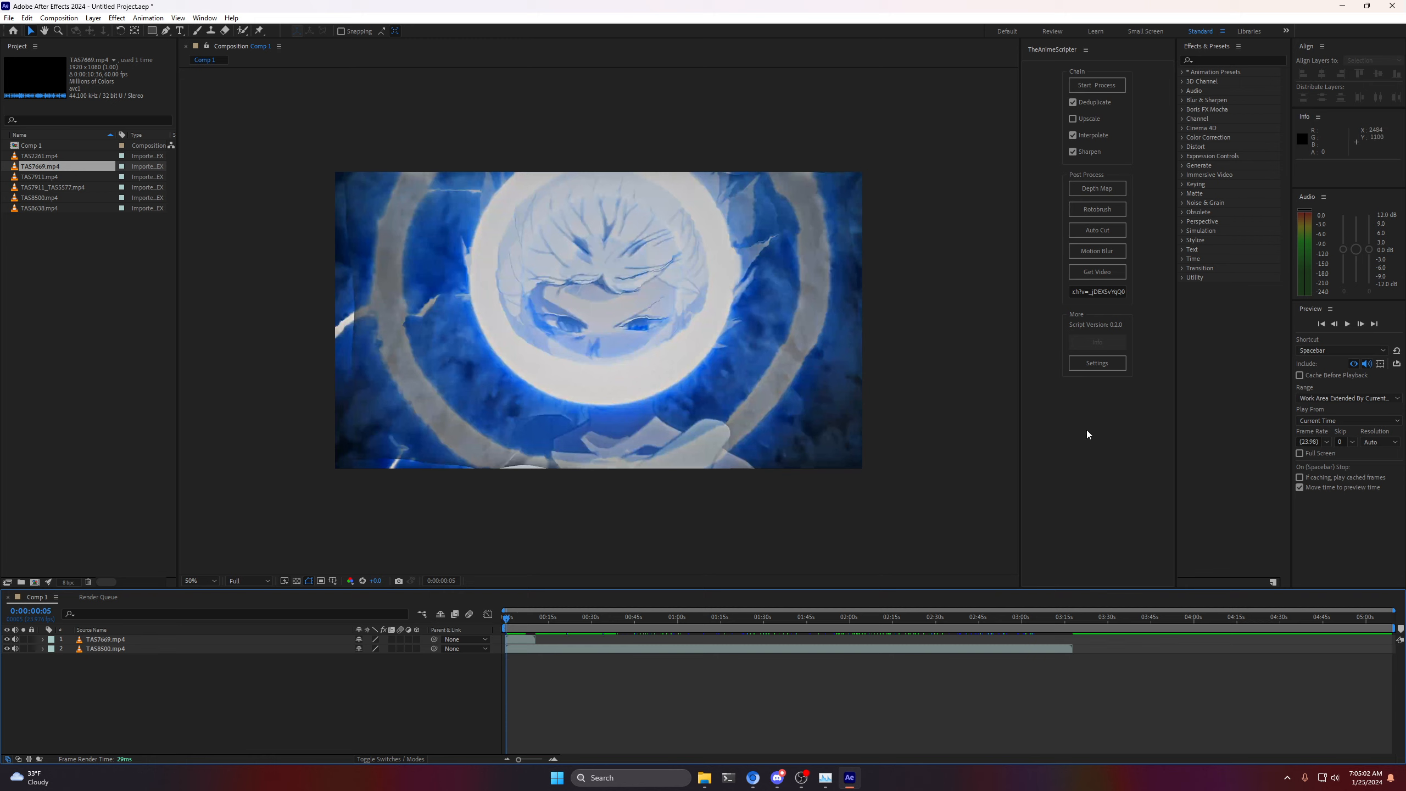
# Review the available interpolation and upscale models in TheAnimeScripter's settings, keeping the current selections.
pyautogui.click(1095, 366)
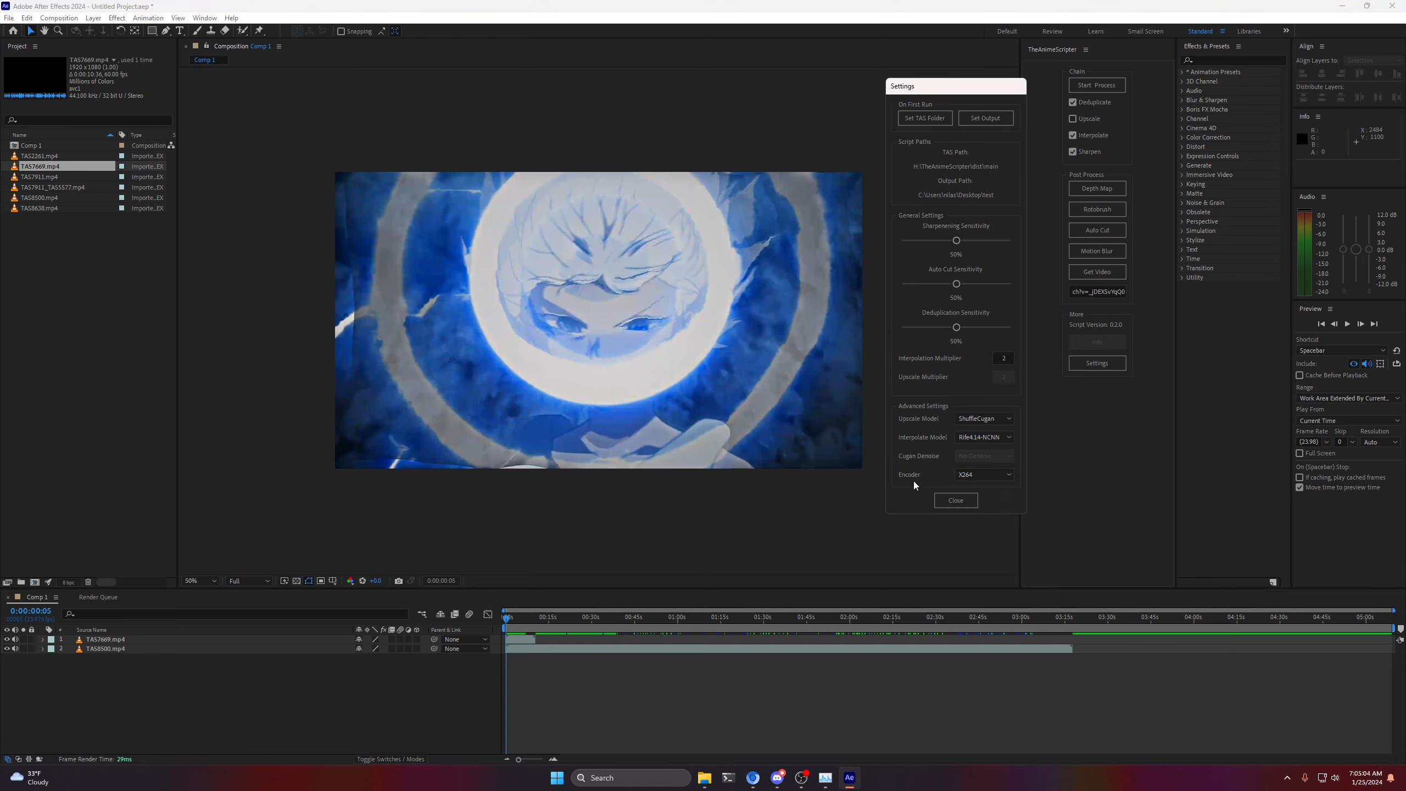
pyautogui.click(974, 438)
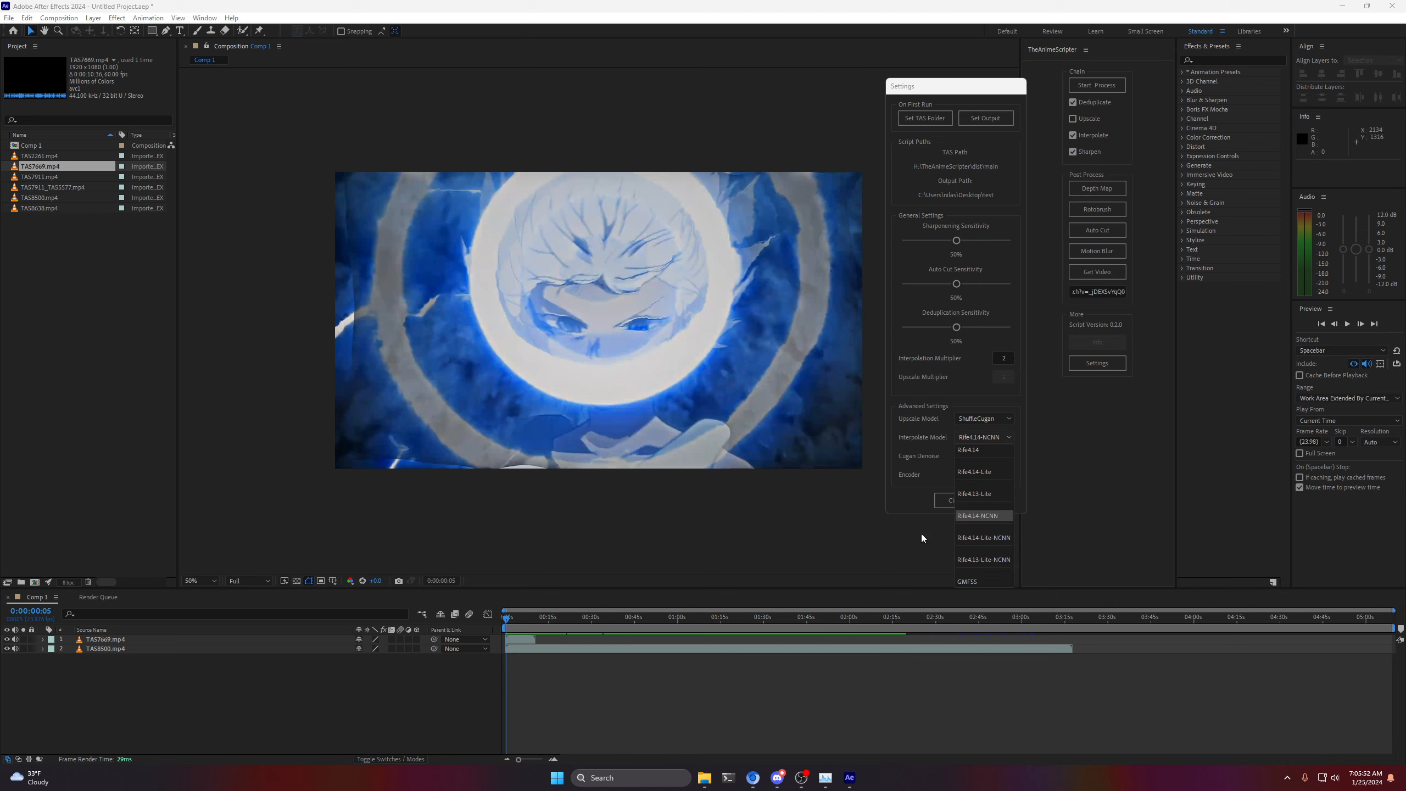
pyautogui.click(942, 502)
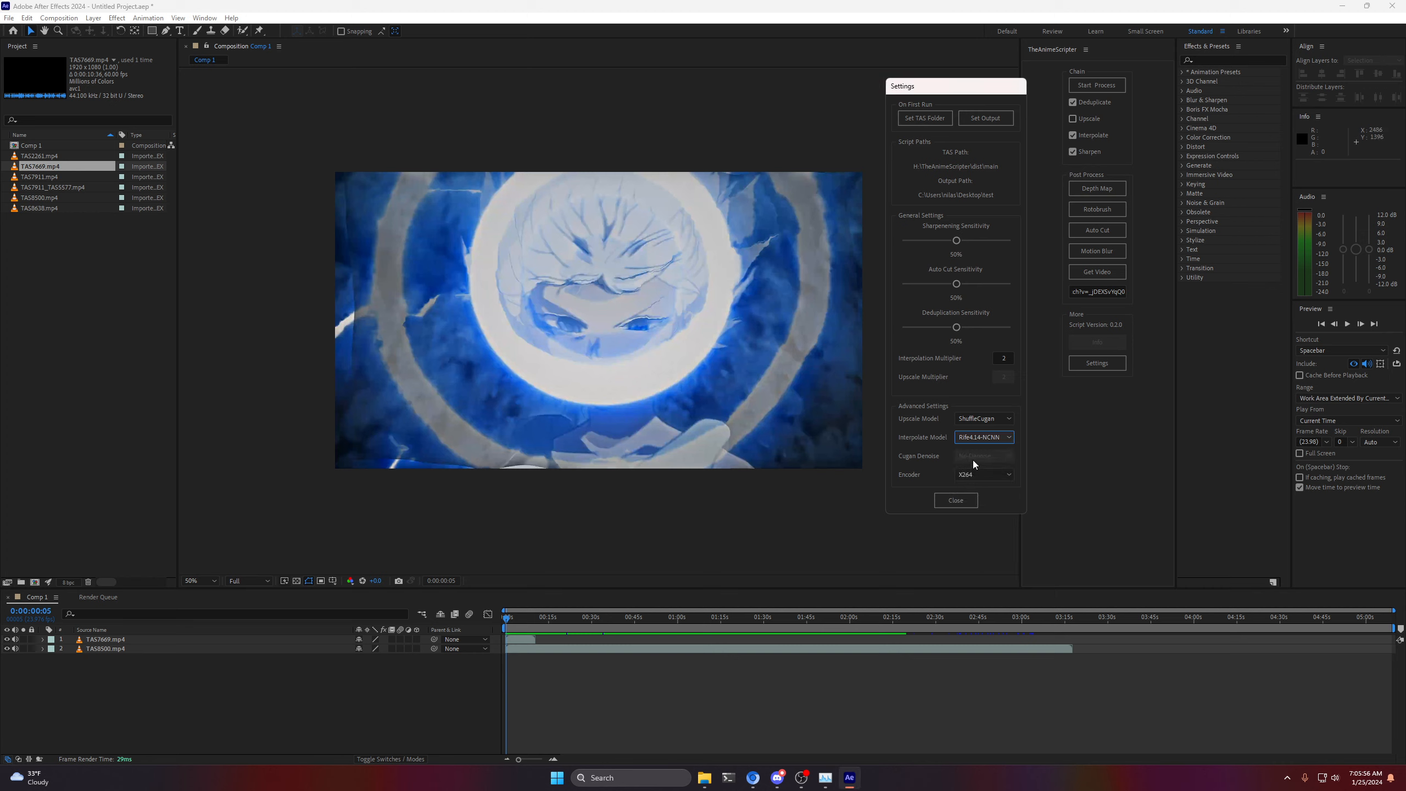
pyautogui.click(972, 419)
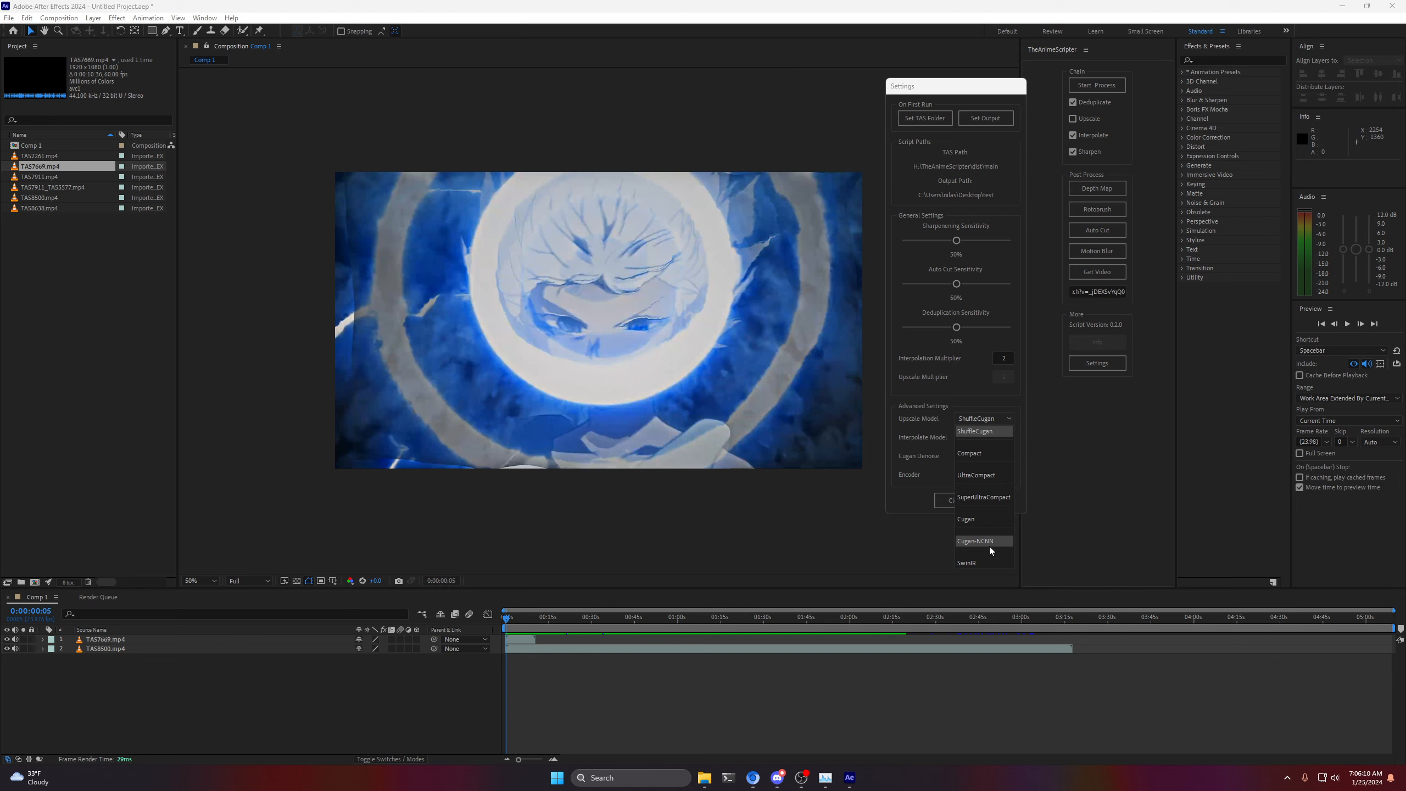
pyautogui.click(900, 437)
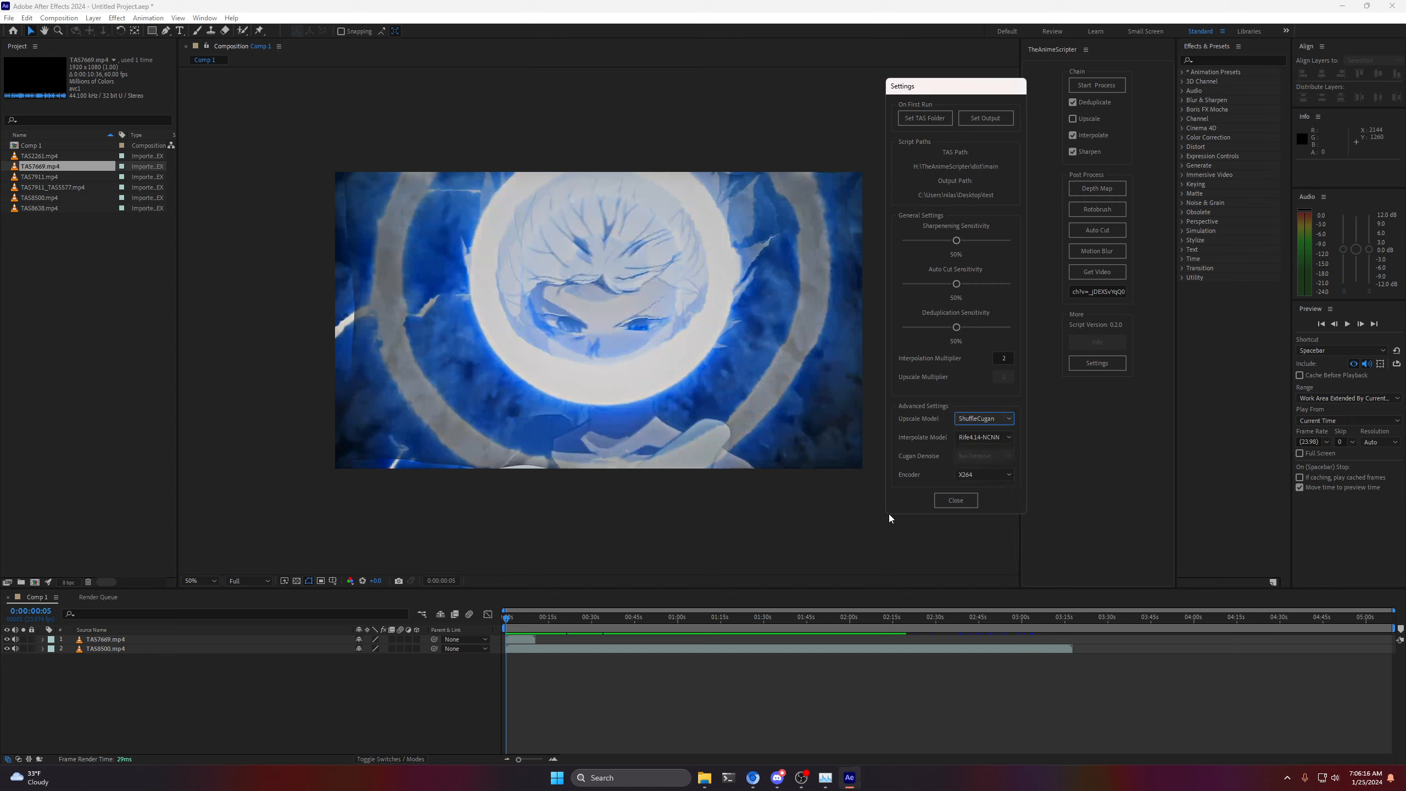
pyautogui.click(955, 500)
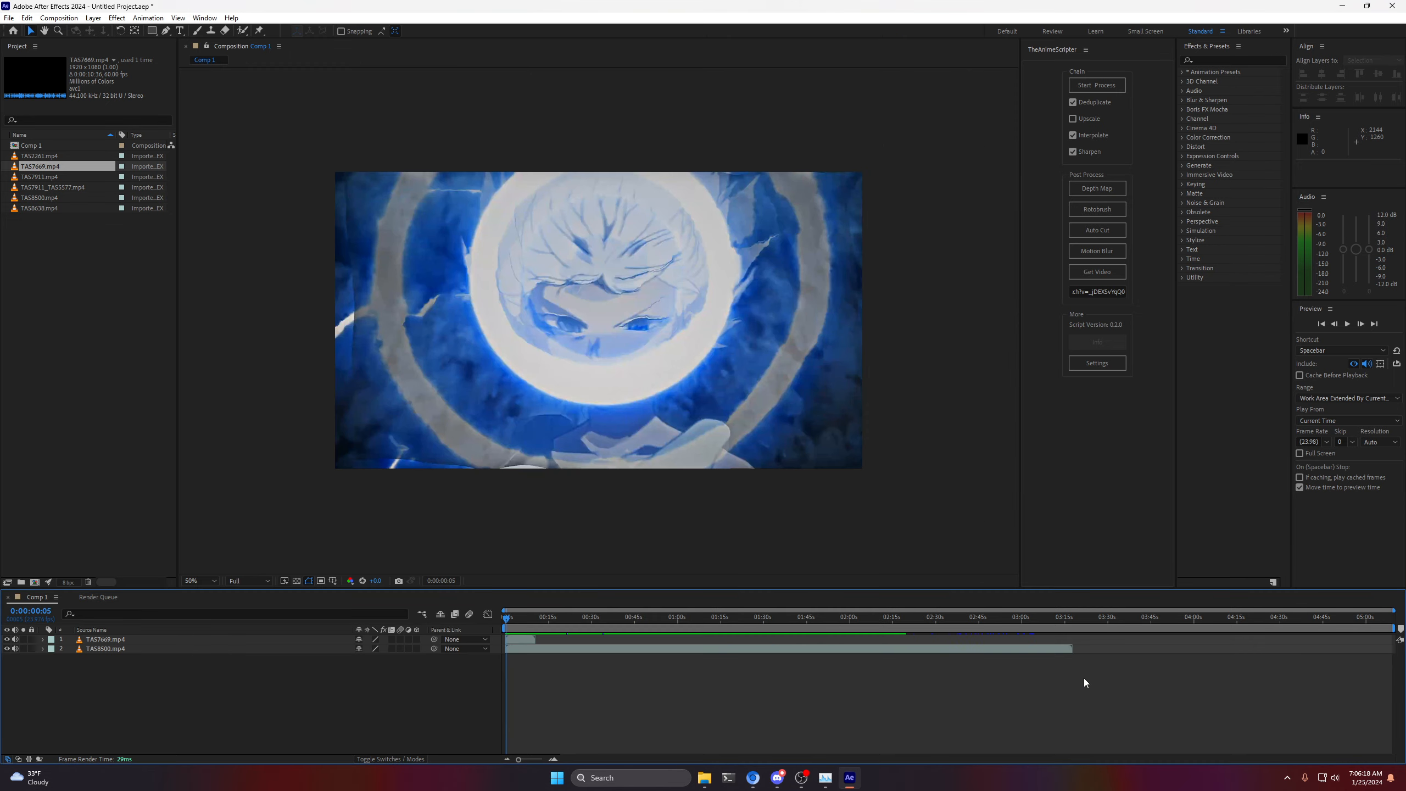
# Select the anime clip layer, return the playhead to the start of the composition, and enlarge the clip's span in the timeline.
pyautogui.click(509, 639)
pyautogui.moveTo(506, 618); pyautogui.dragTo(531, 634)
pyautogui.doubleClick(553, 759)
pyautogui.press('Home')
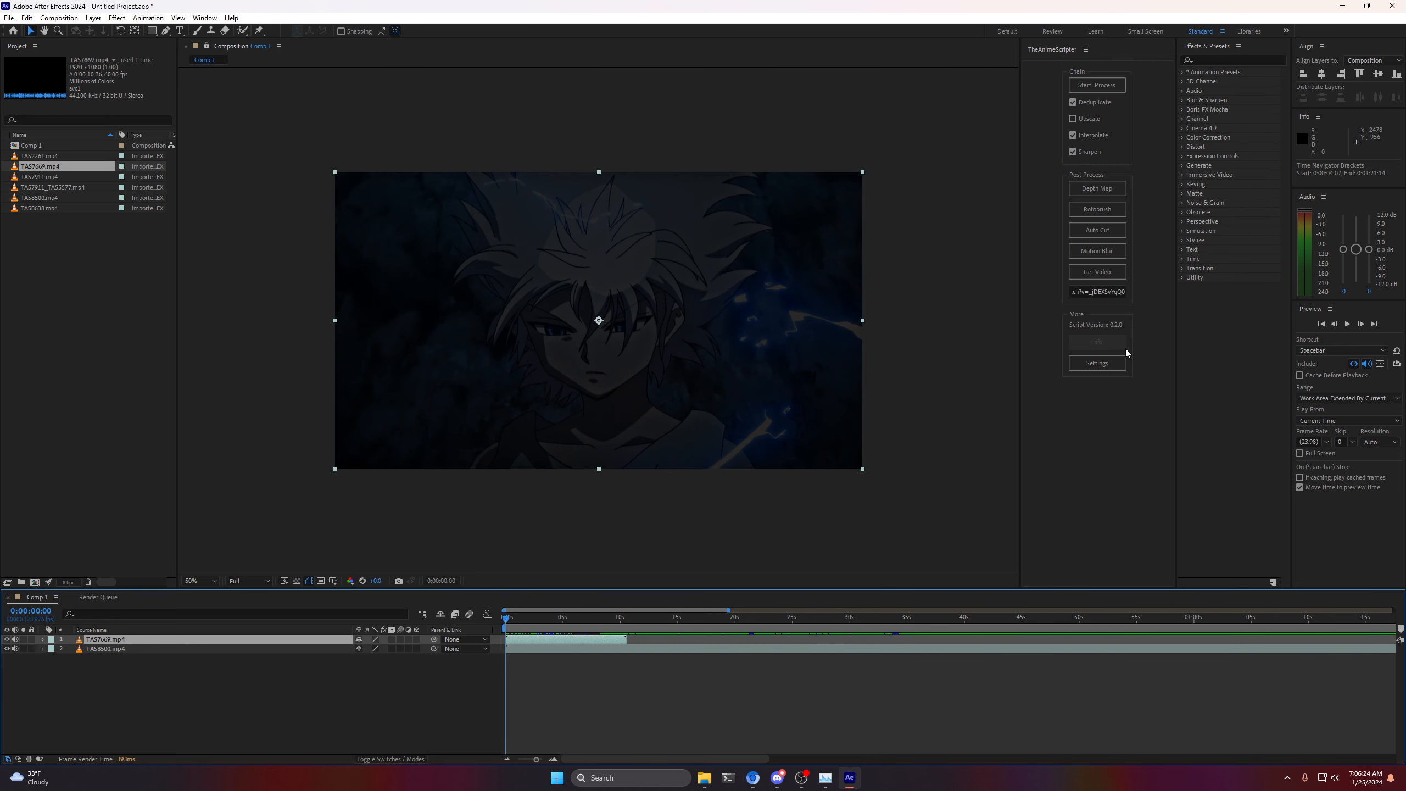
pyautogui.click(554, 759)
pyautogui.click(554, 758)
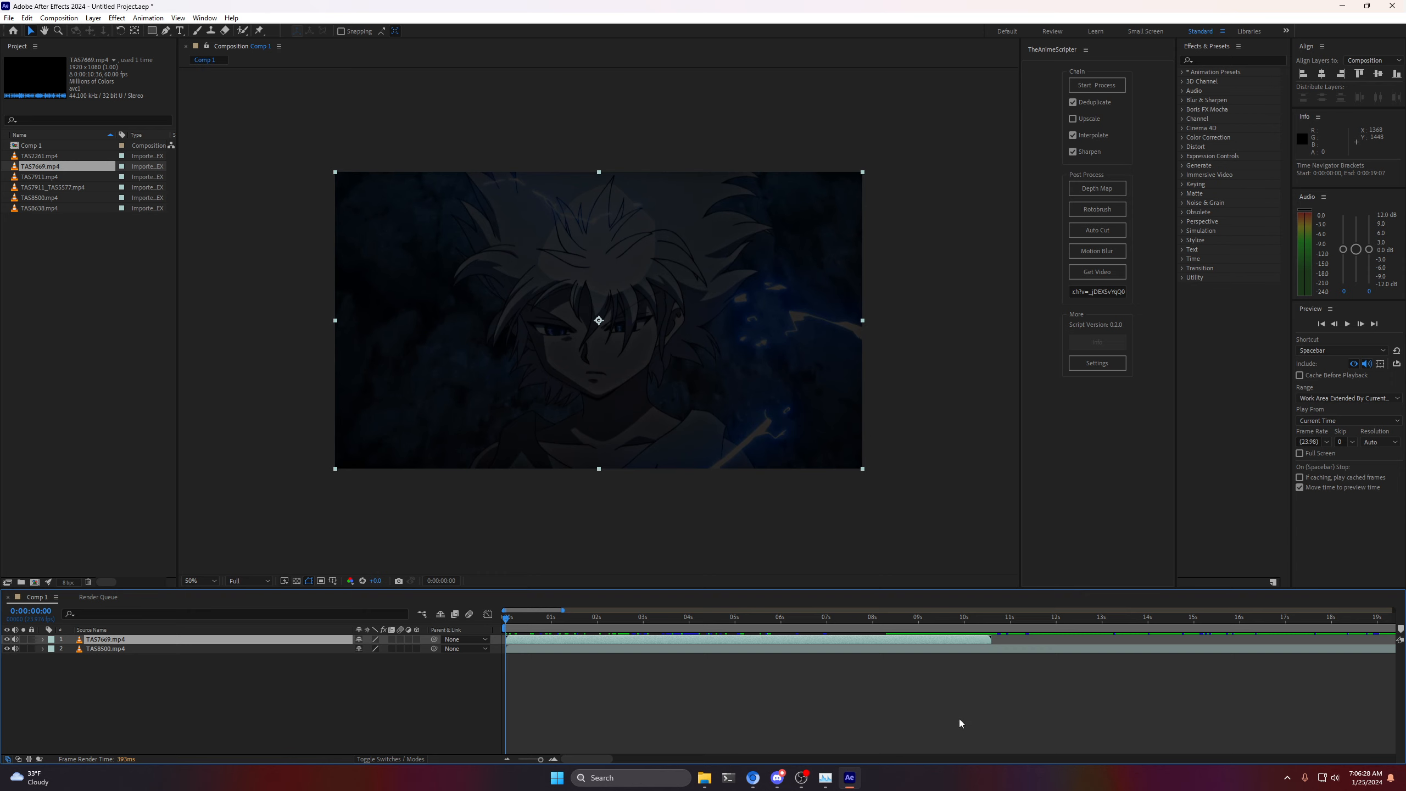
# Turn off Deduplicate and Sharpen, leaving only Interpolate enabled, and process the selected anime clip.
pyautogui.click(1072, 150)
pyautogui.click(1102, 86)
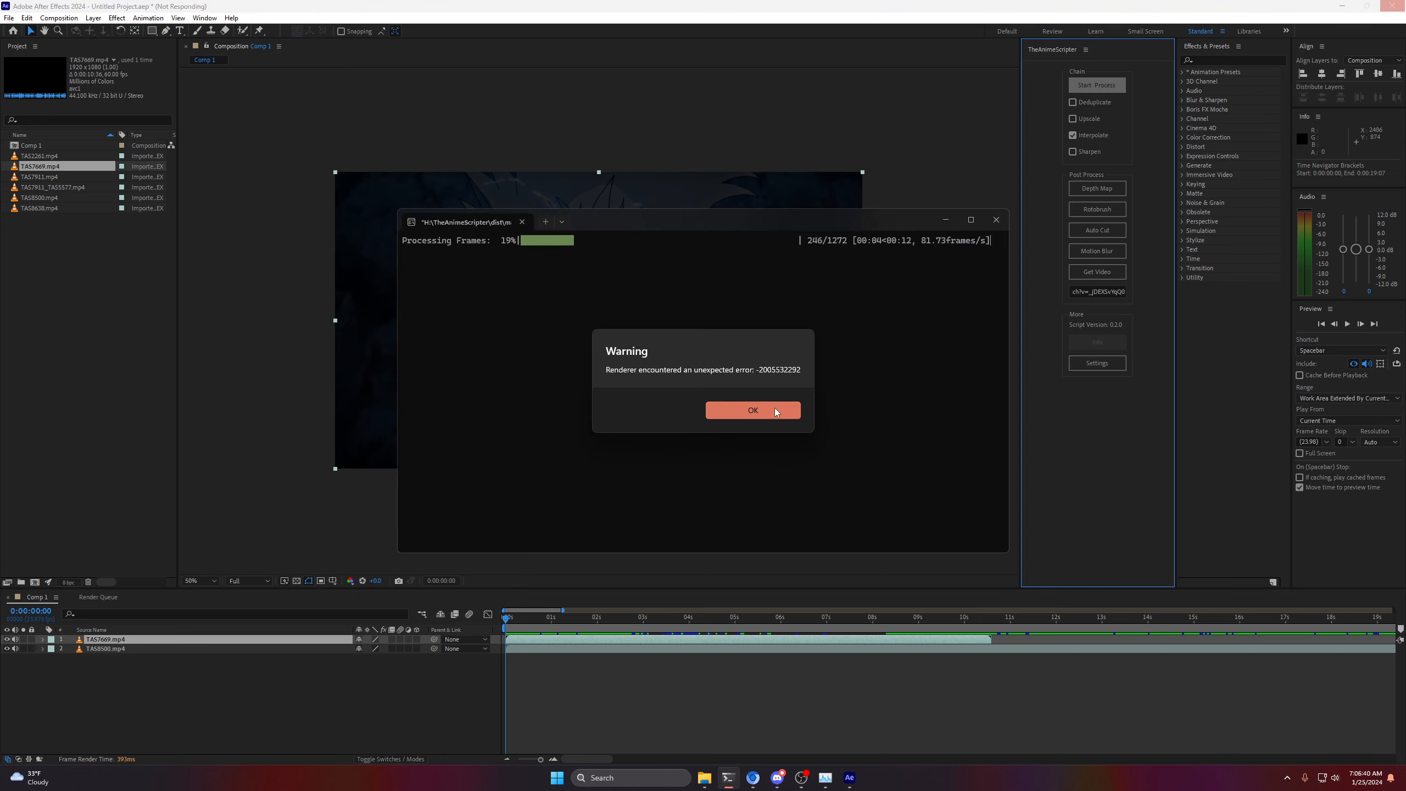
pyautogui.click(774, 408)
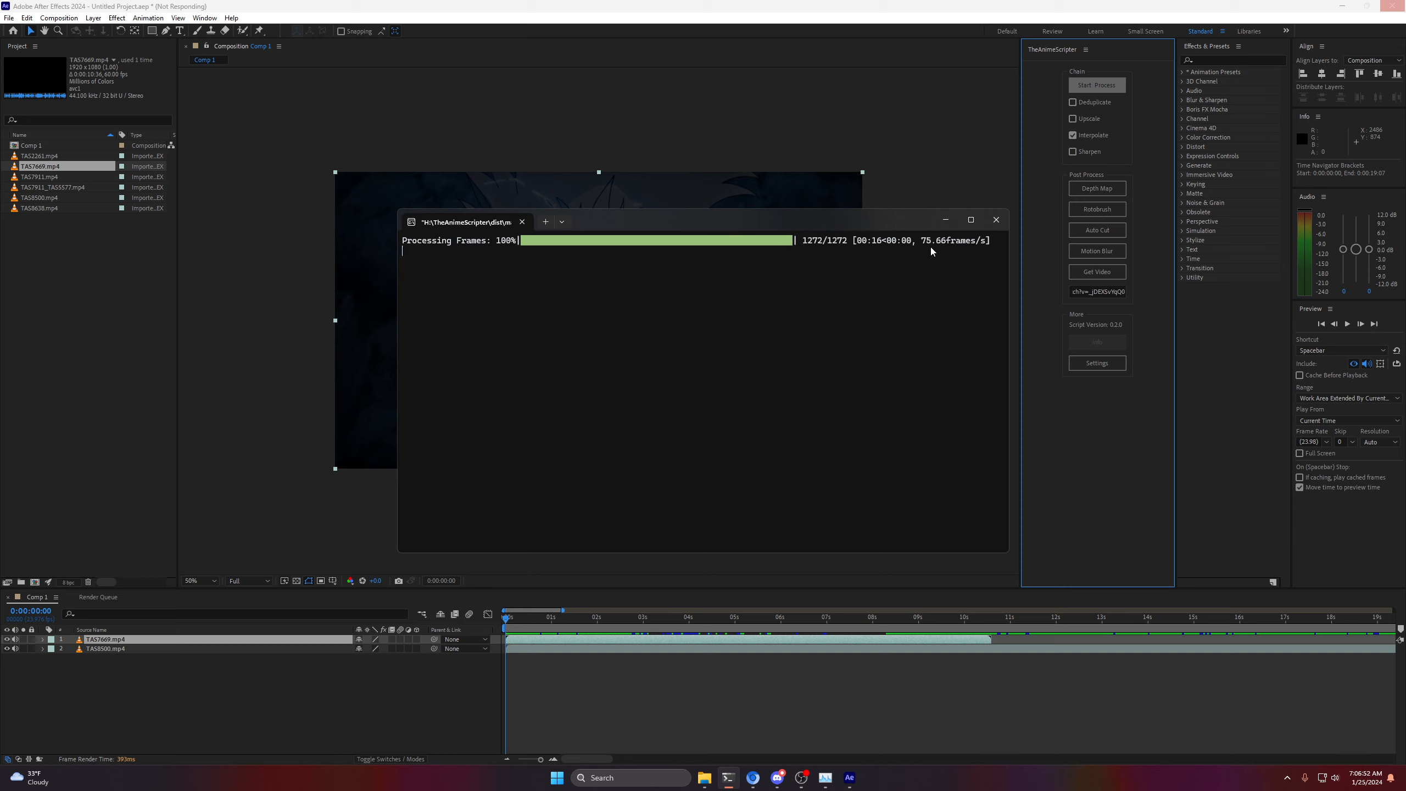
# Scrub the interpolated clip to 0:00:01:14, then hide its layer and select the original clip layer beneath it for comparison.
pyautogui.scroll(2, 571, 705)
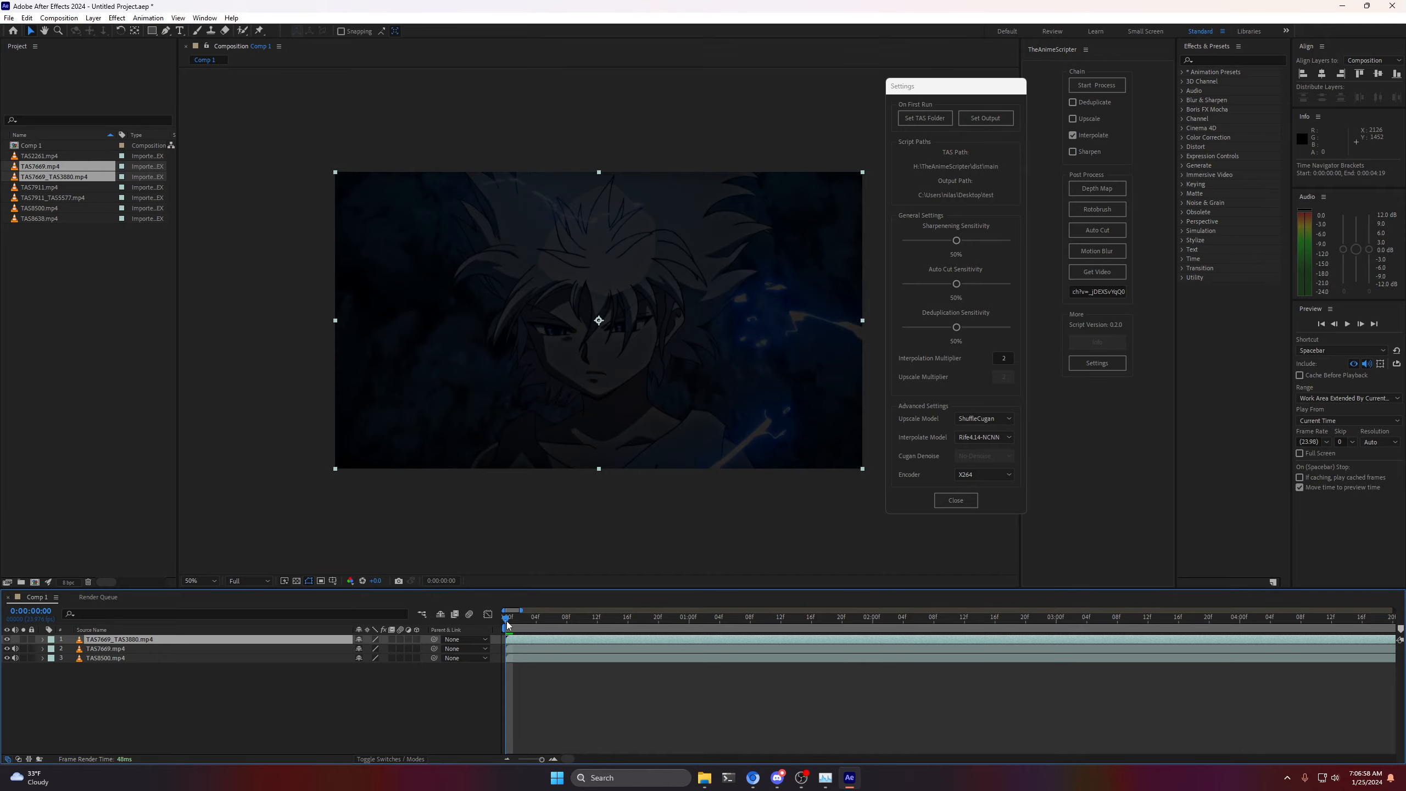
pyautogui.moveTo(506, 621); pyautogui.dragTo(797, 676)
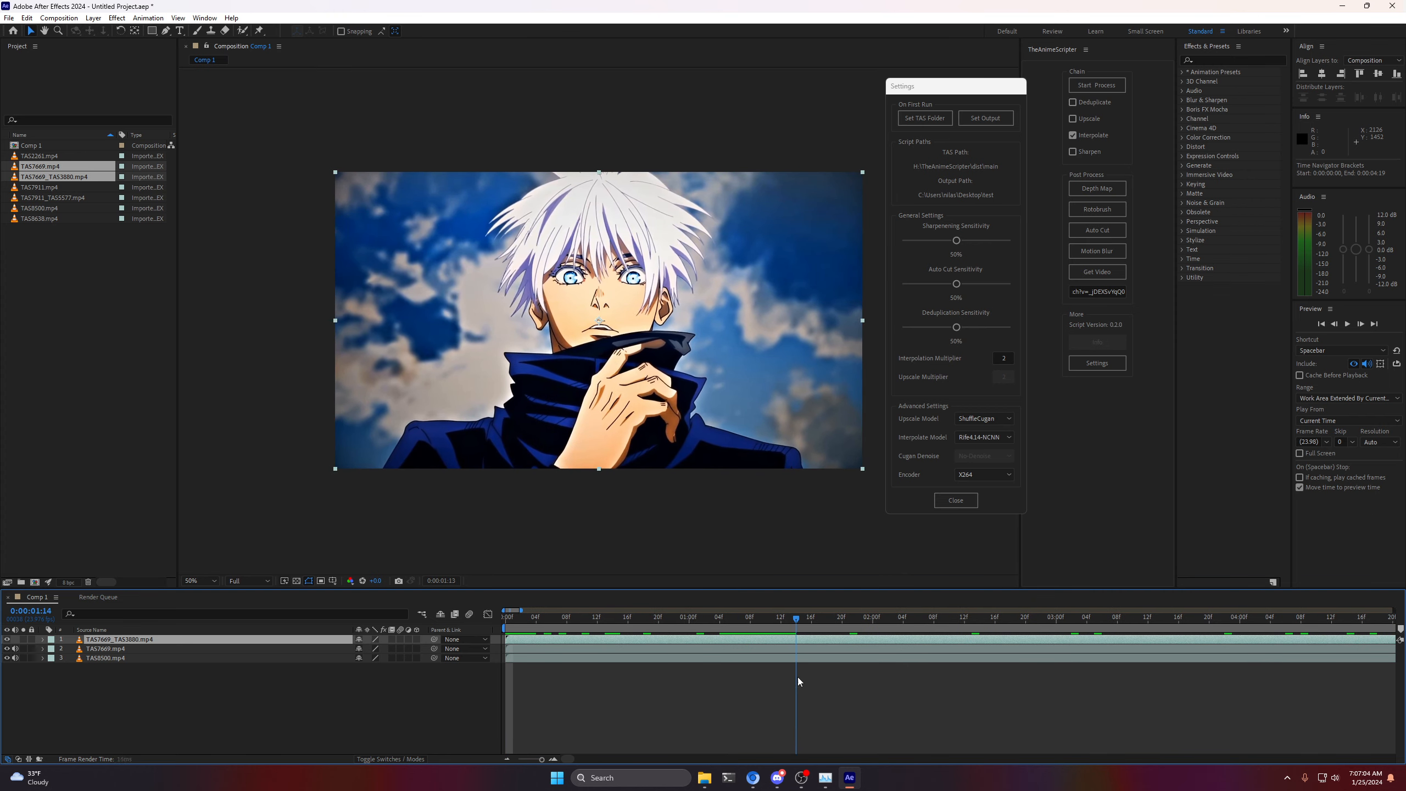
pyautogui.click(7, 640)
pyautogui.click(94, 652)
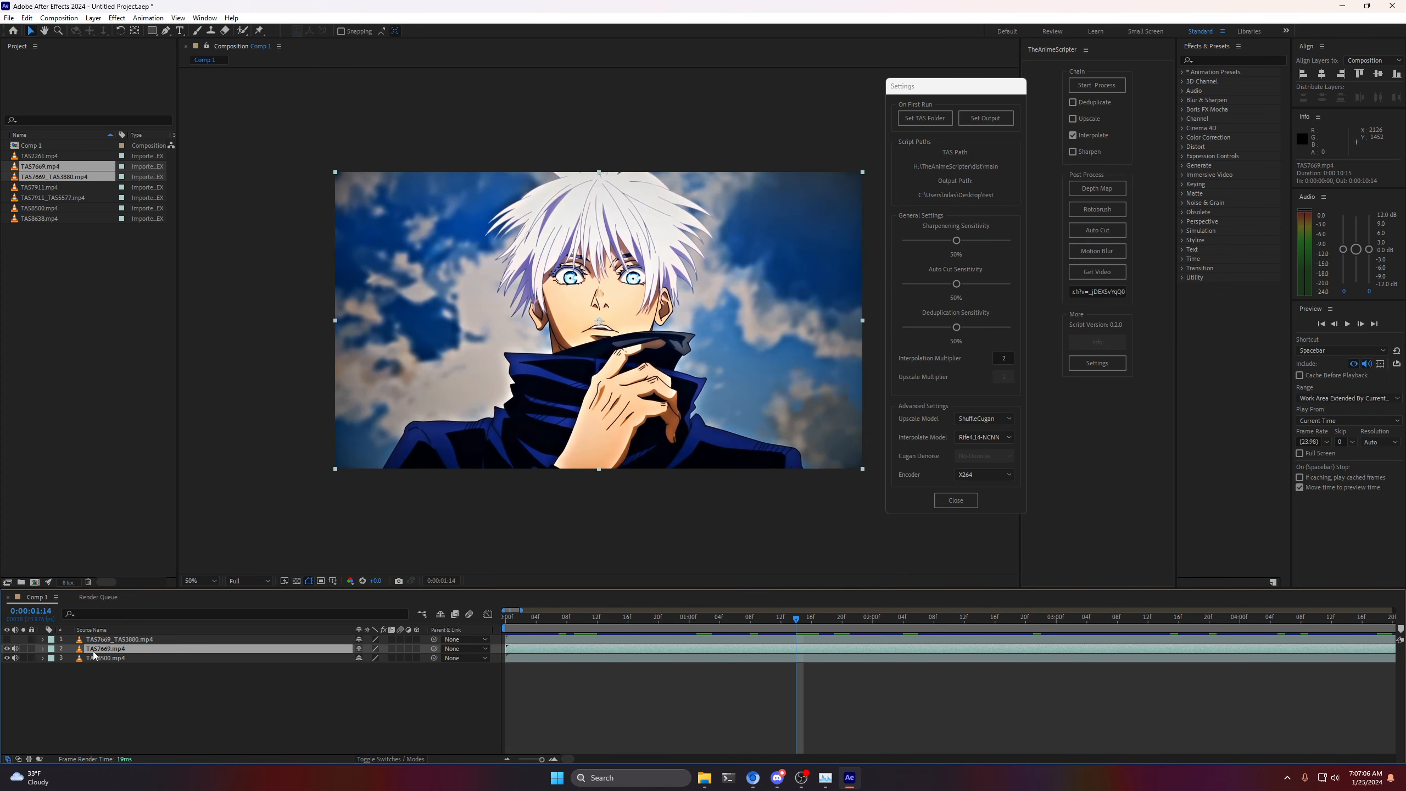
# Switch to the web browser, close the YouTube video's page, and maximize the window on TheAnimeScripter project page.
pyautogui.click(753, 777)
pyautogui.middleClick(525, 40)
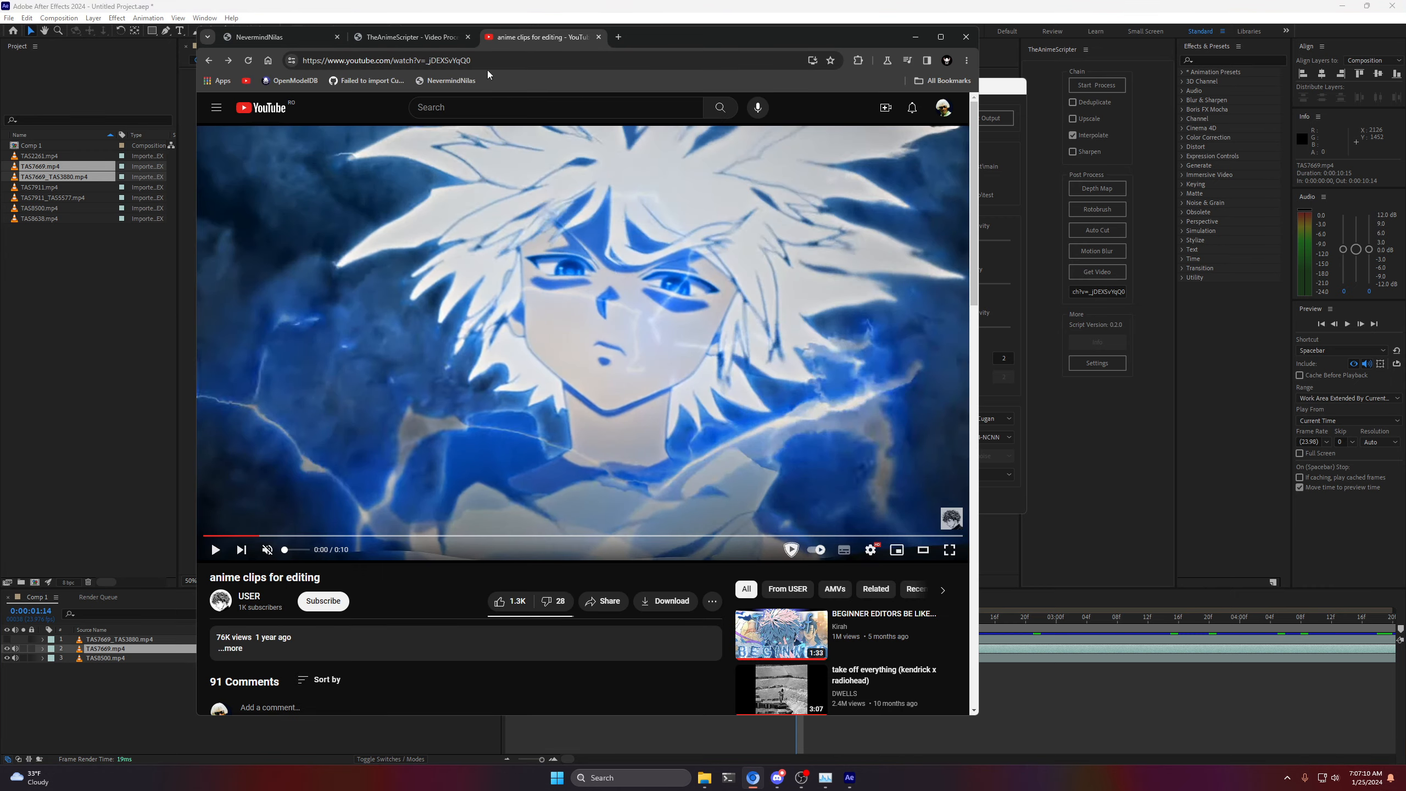
pyautogui.scroll(4, 364, 592)
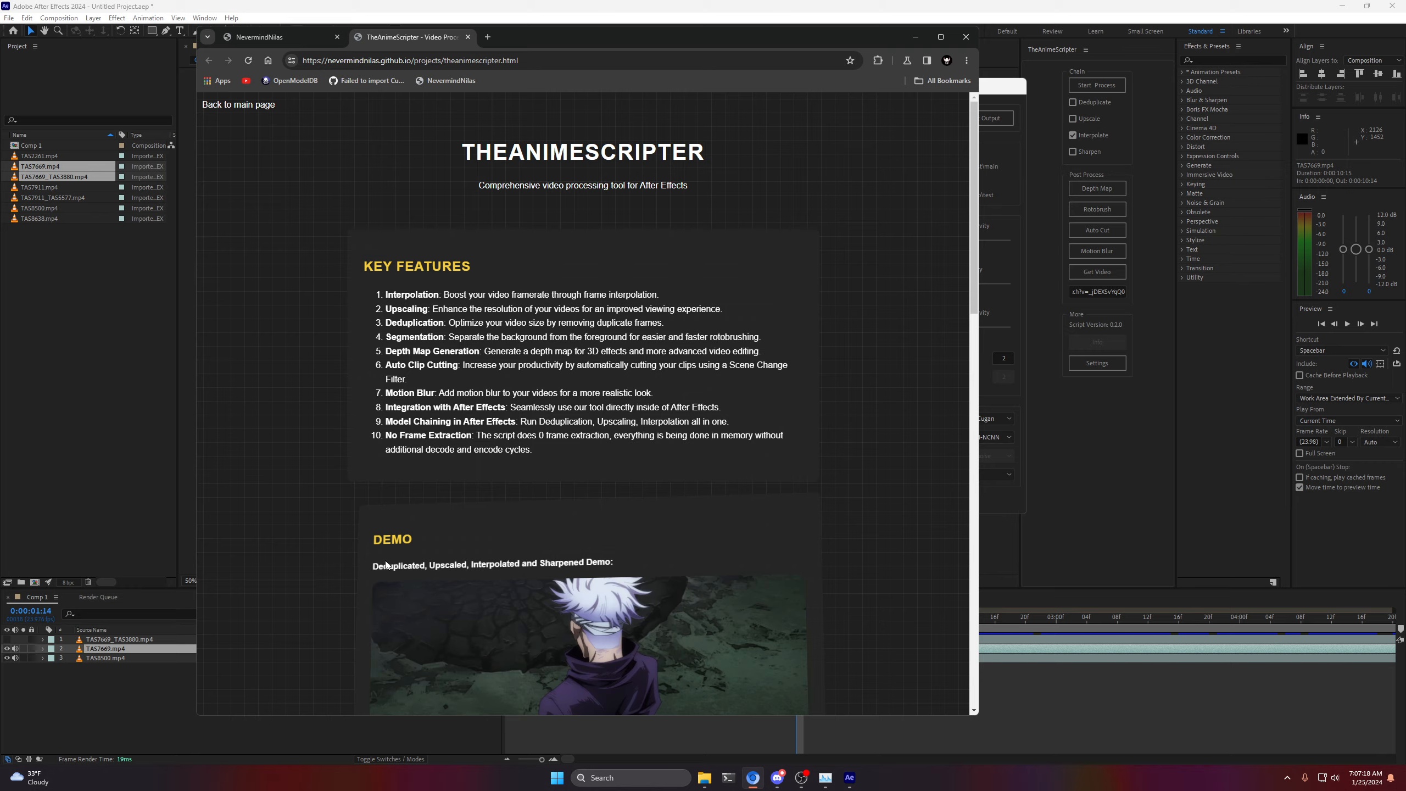
pyautogui.click(940, 37)
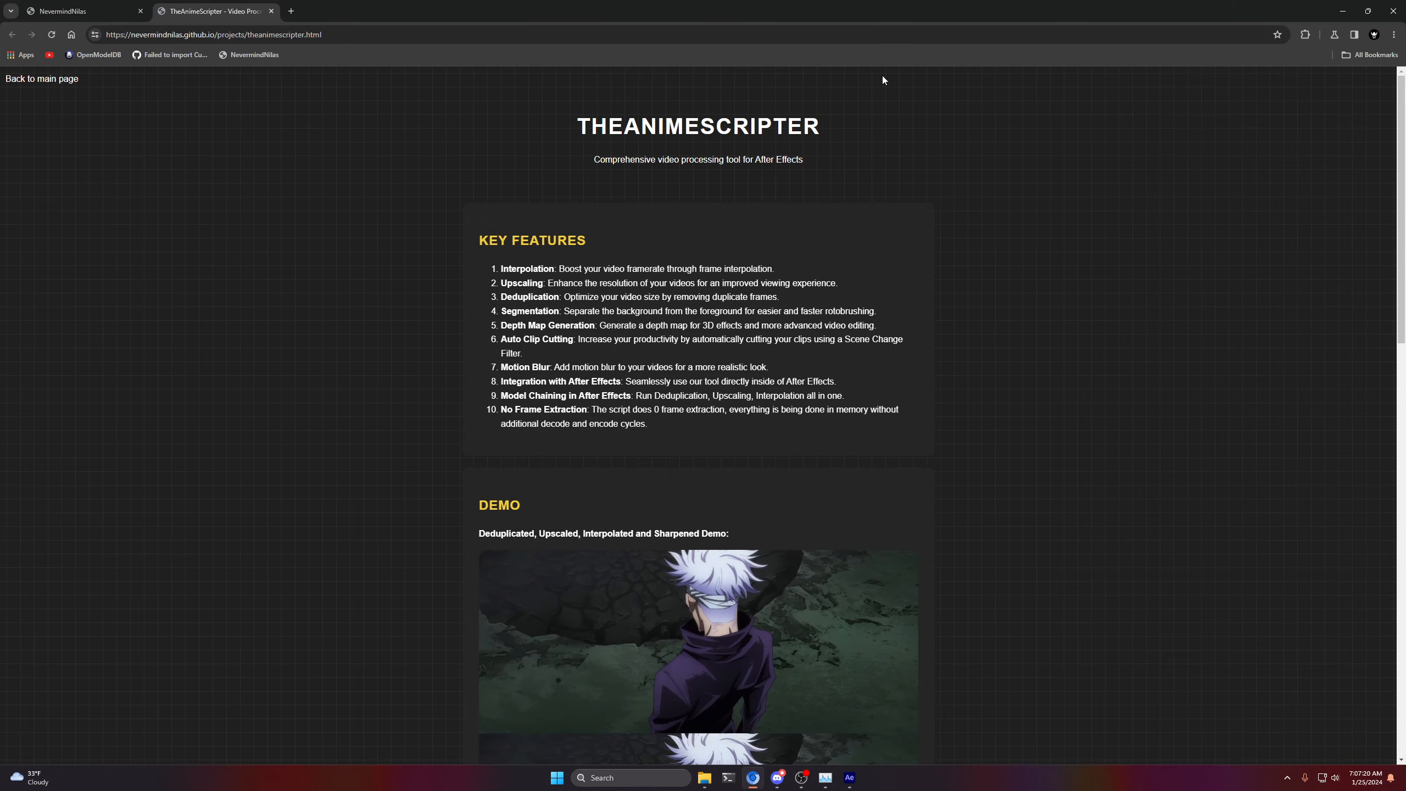
# Review the key features, demo video, download and build instructions, and After Effects setup steps on TheAnimeScripter project page.
pyautogui.scroll(-4, 372, 517)
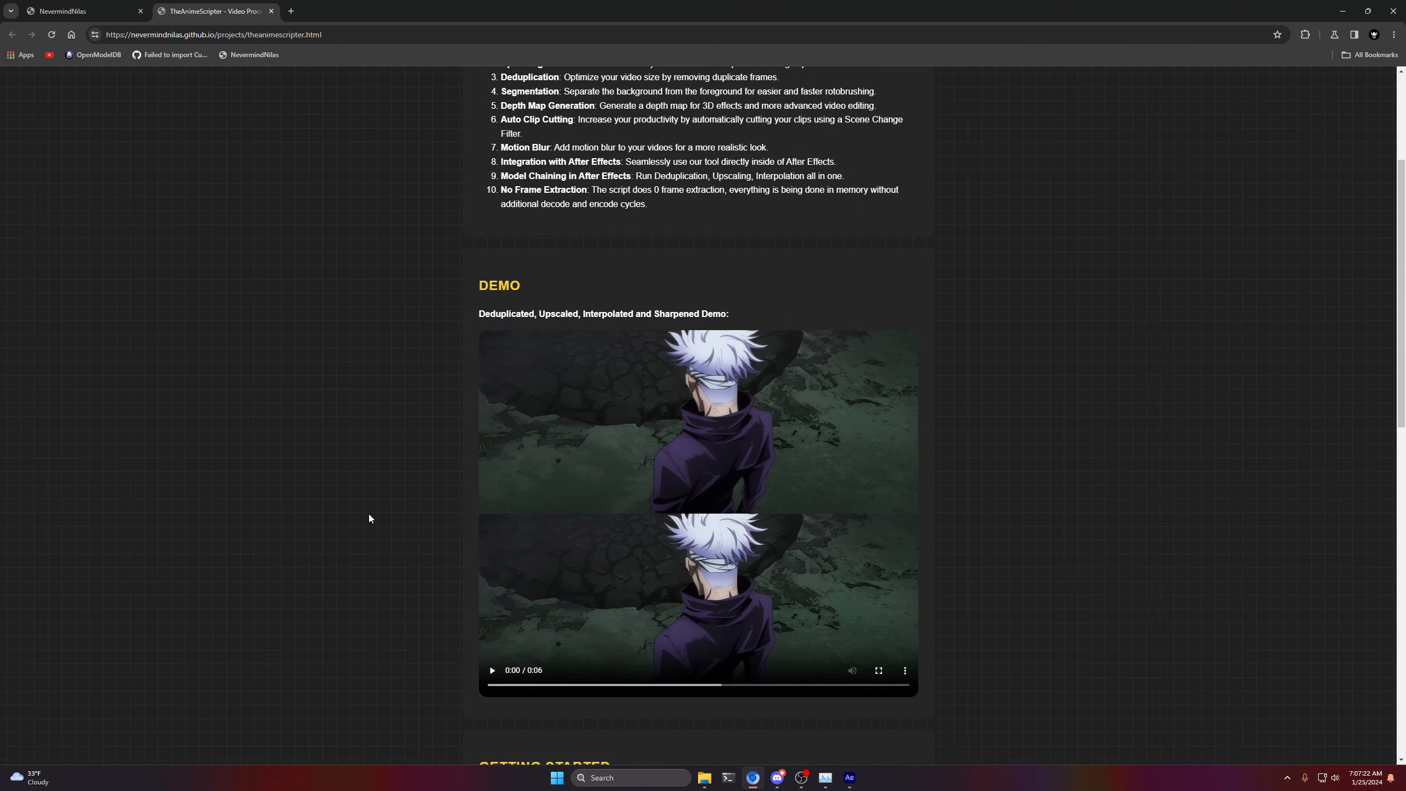
pyautogui.scroll(4, 370, 515)
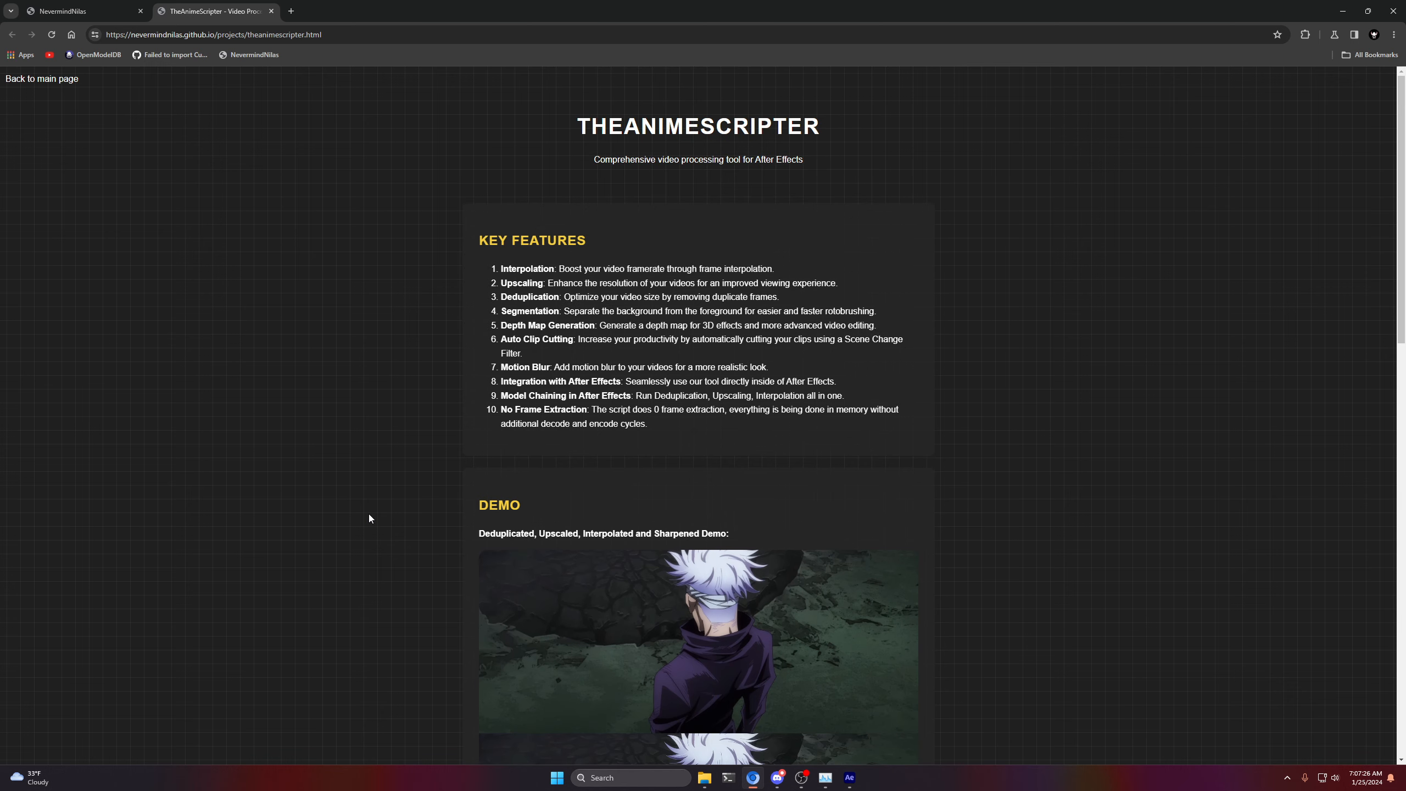
pyautogui.scroll(-8, 400, 510)
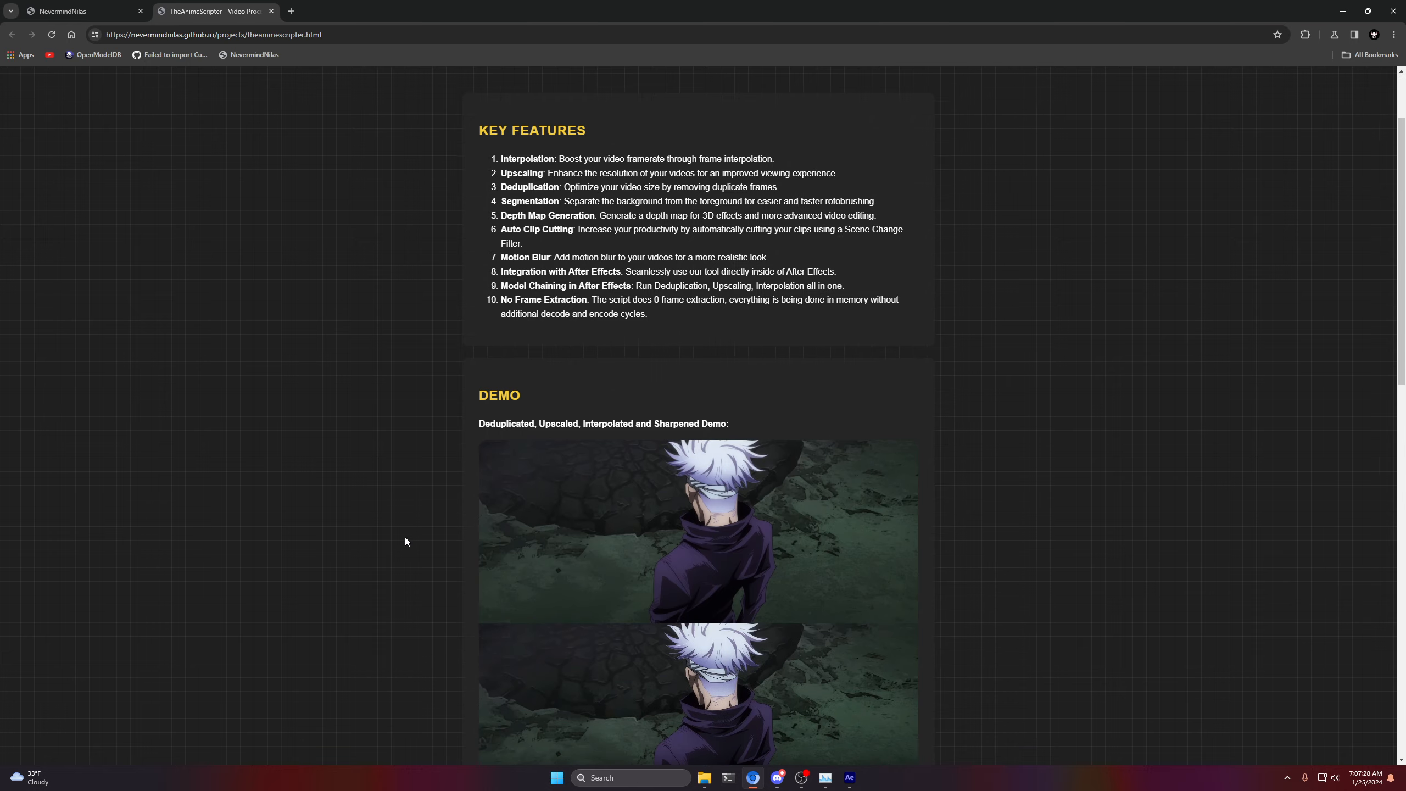
pyautogui.scroll(3, 533, 506)
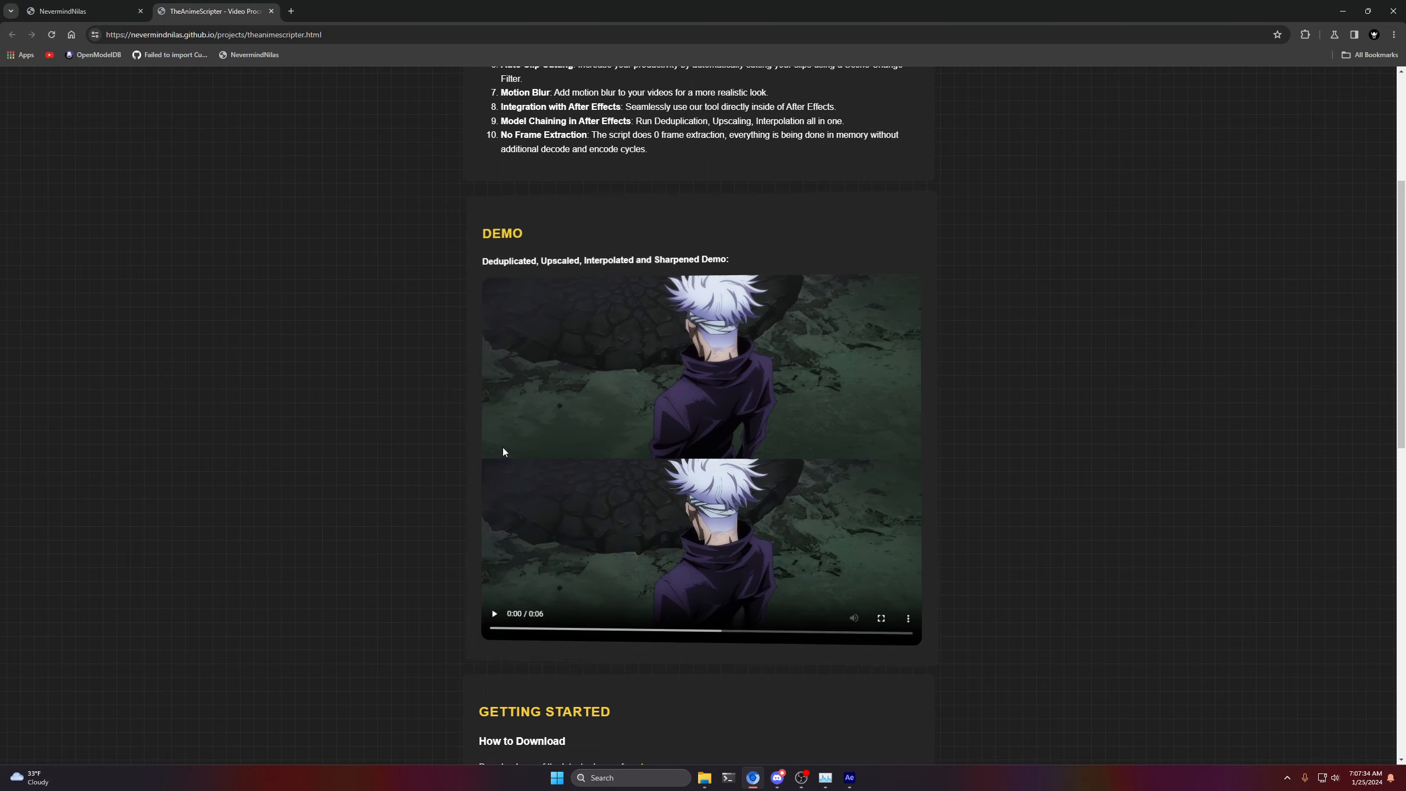
pyautogui.scroll(-6, 303, 626)
pyautogui.scroll(-4, 302, 625)
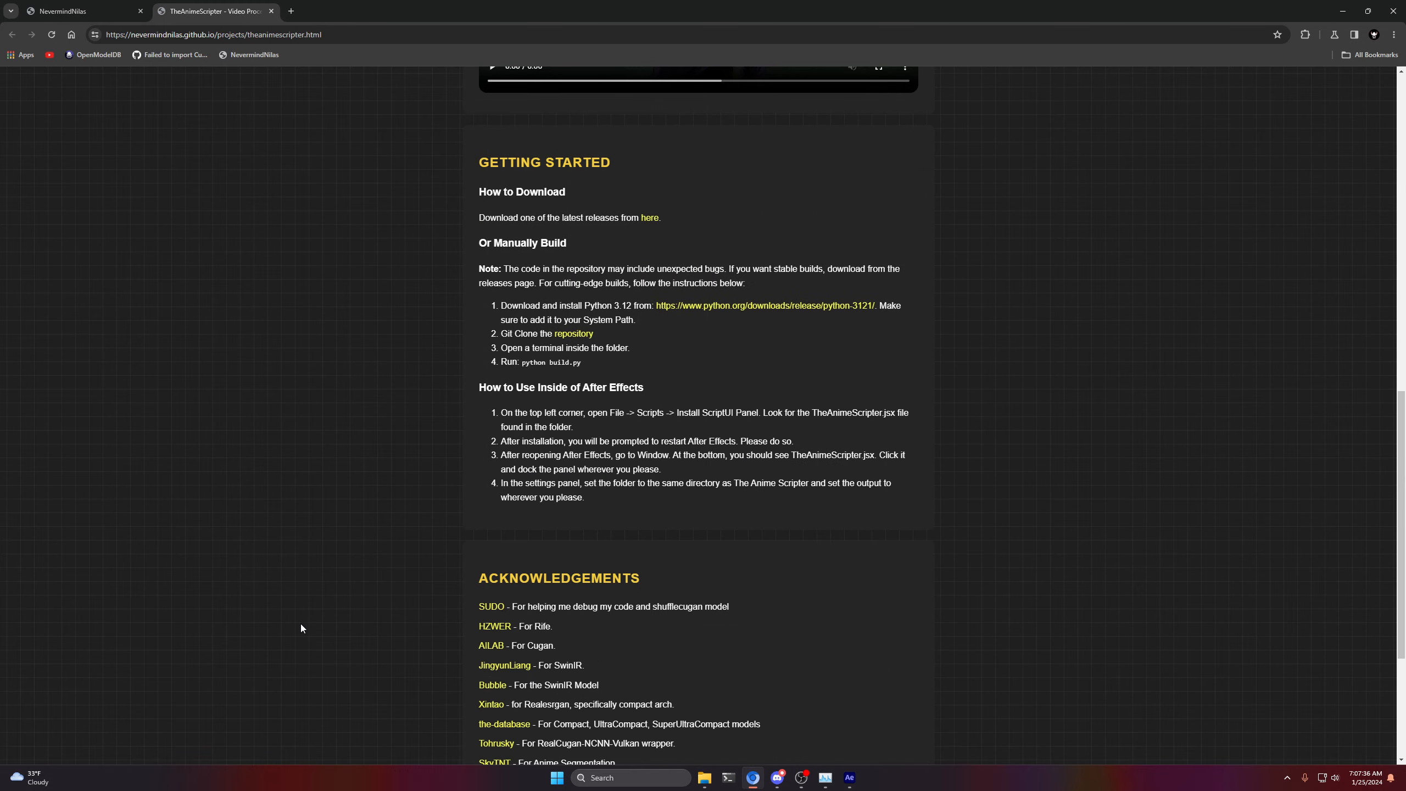
pyautogui.scroll(5, 294, 629)
pyautogui.scroll(1, 292, 628)
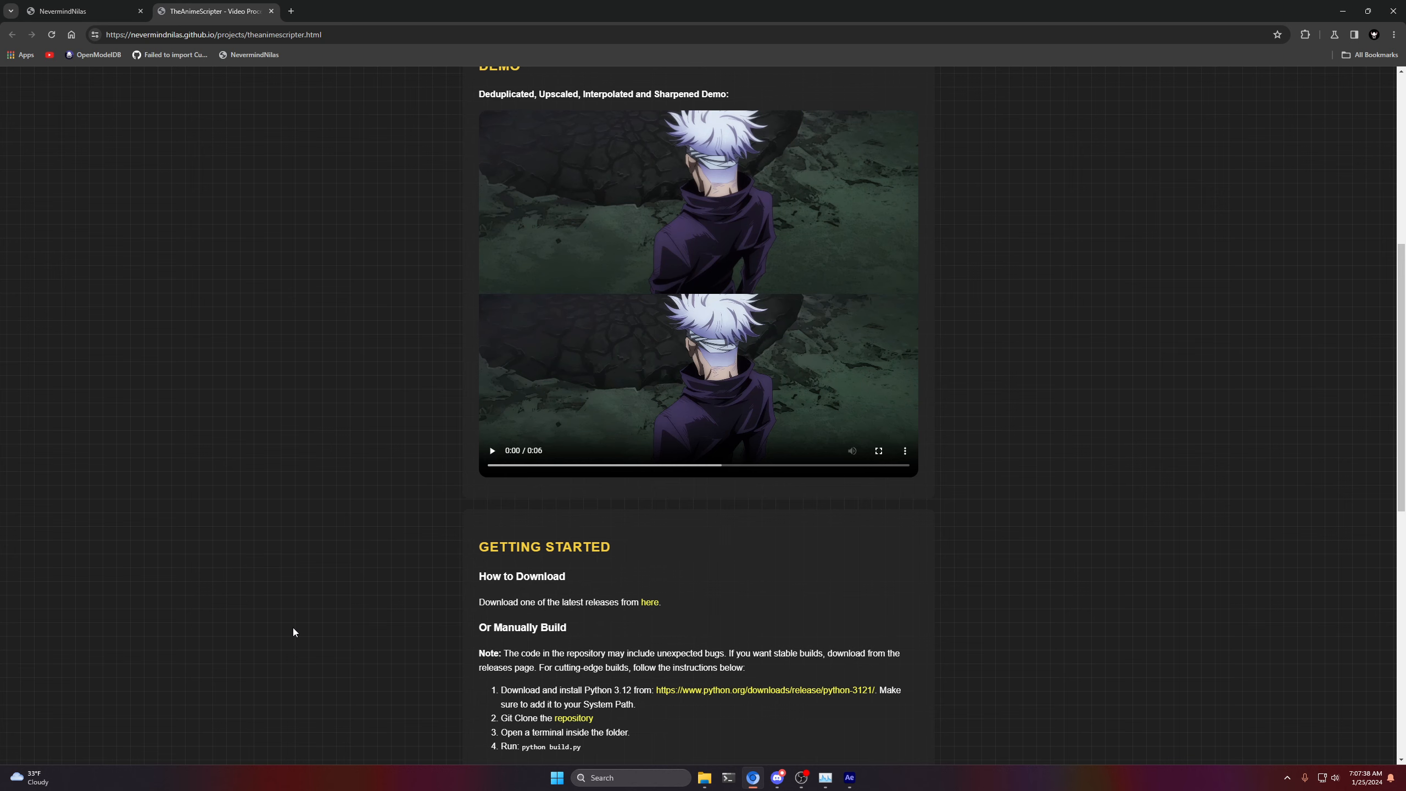
pyautogui.scroll(7, 292, 628)
pyautogui.scroll(-9, 294, 630)
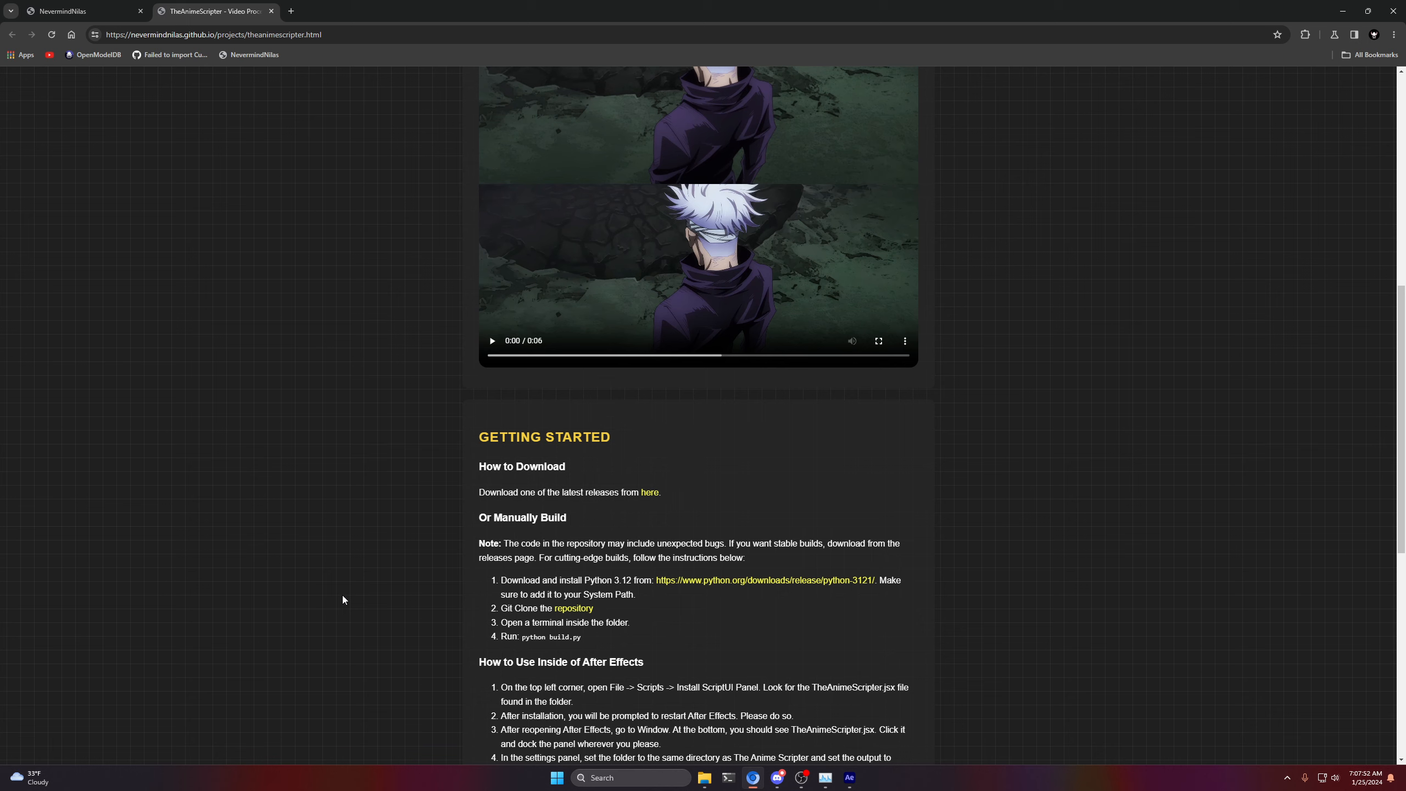
# Switch back to After Effects and check the upscale model choices in TheAnimeScripter's settings, keeping ShuffleCugan selected.
pyautogui.click(801, 778)
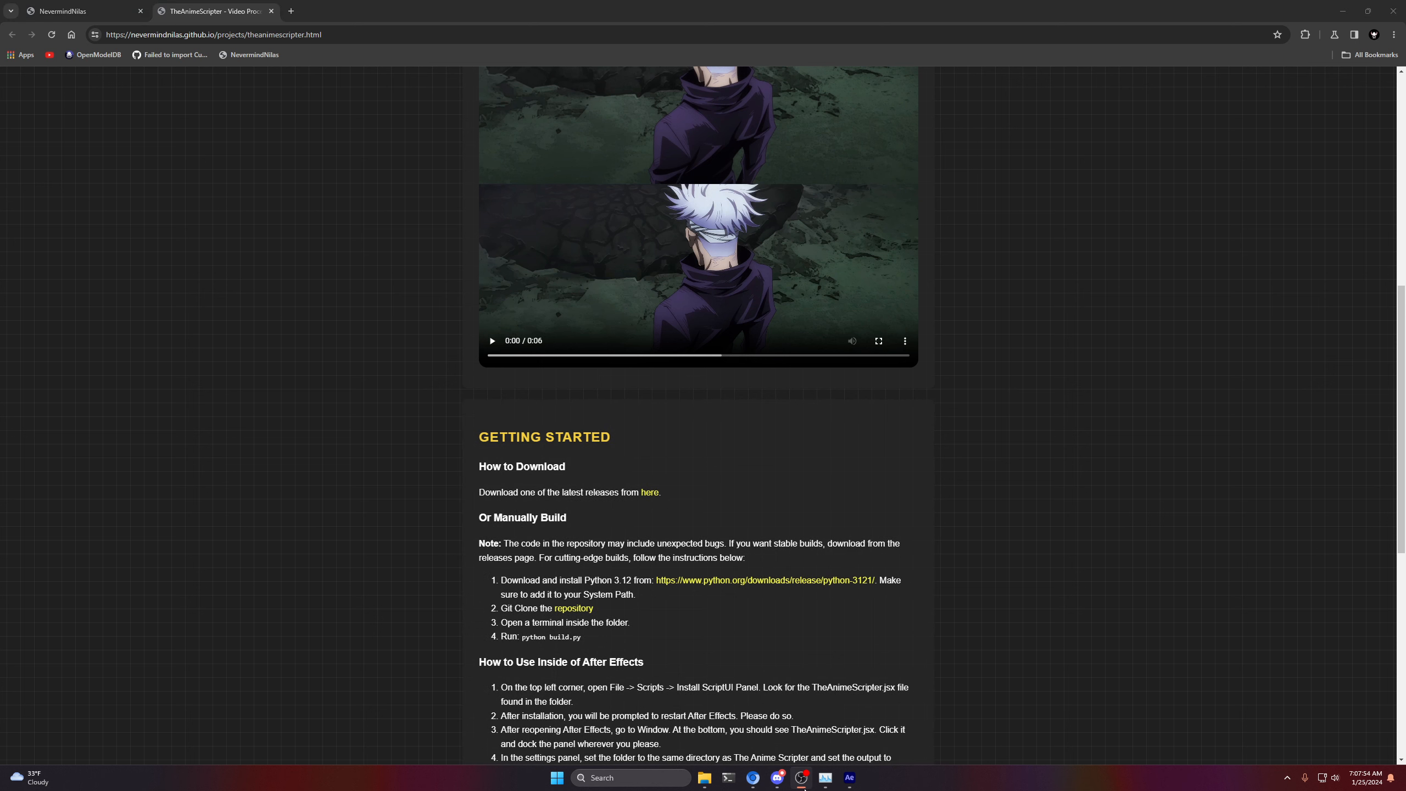
pyautogui.click(797, 784)
pyautogui.click(857, 779)
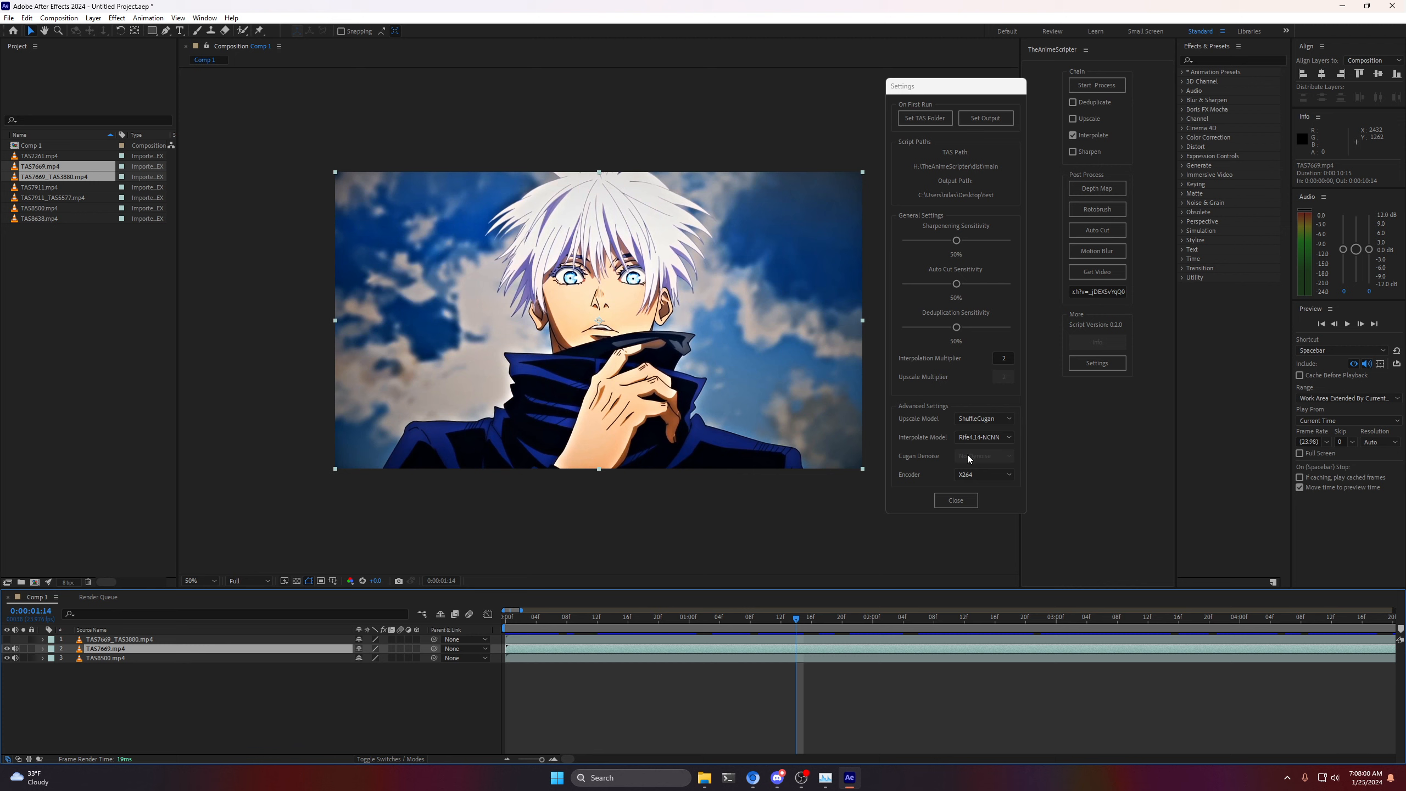
pyautogui.click(980, 419)
pyautogui.click(919, 410)
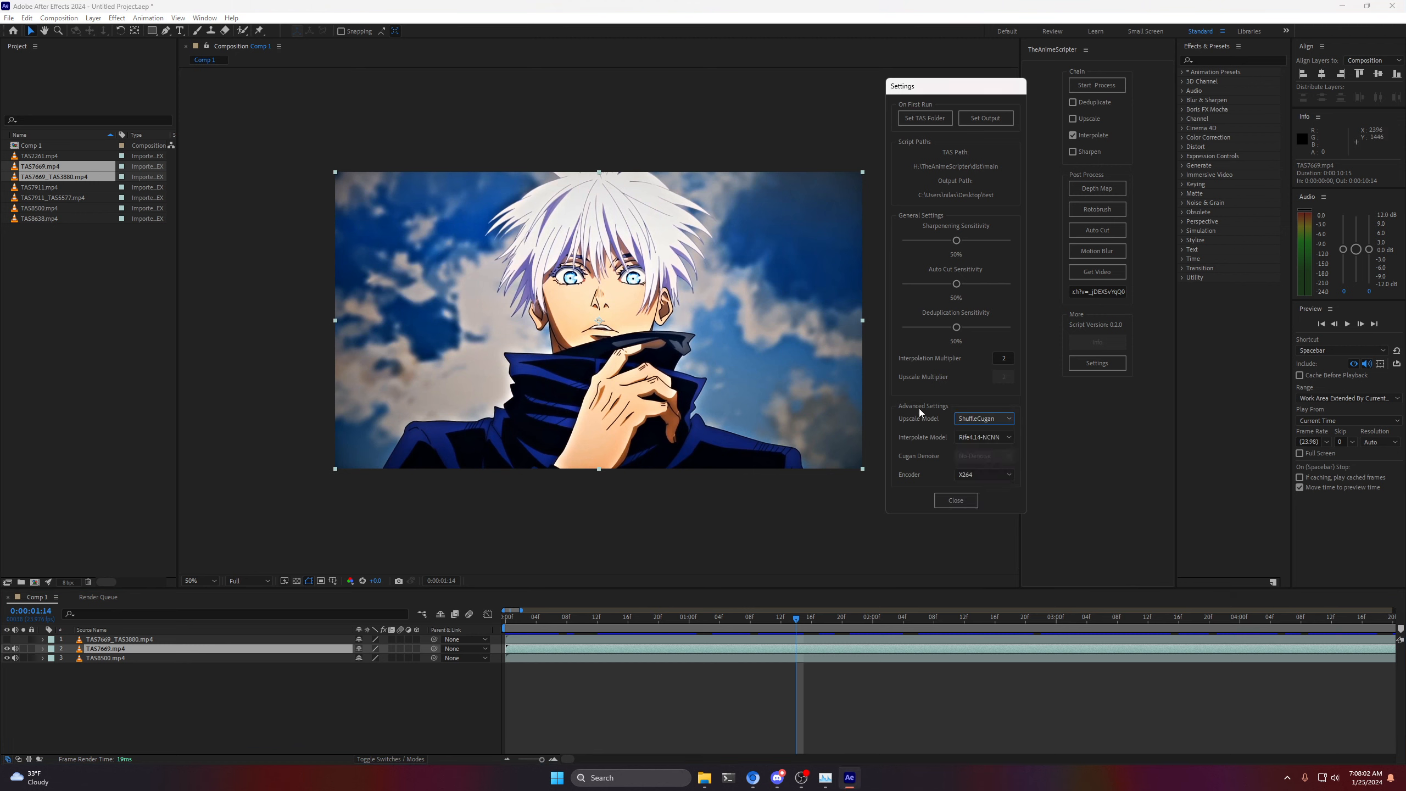